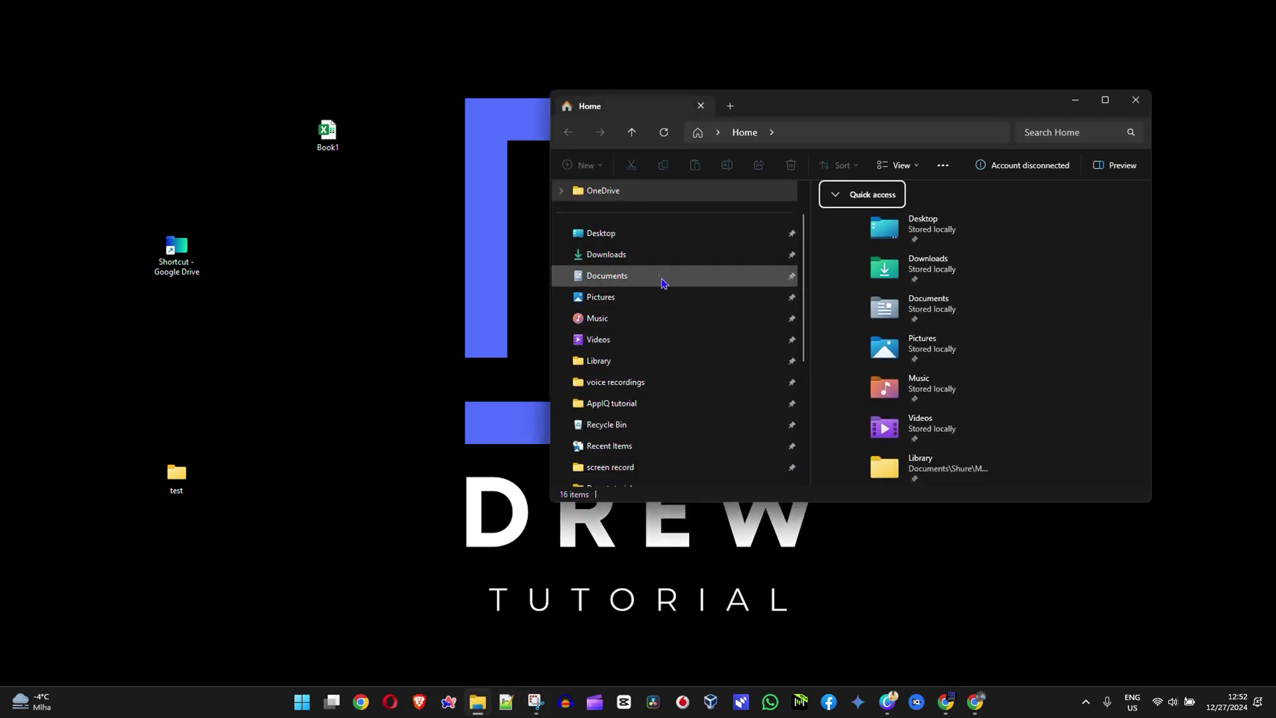
- Find Google Drive (G:) under This PC, 7.50 GB free of 15.0 GB, and reveal the hidden tray icons
{"action": "scroll", "coordinate": [668, 325], "scroll_direction": "down", "scroll_amount": 2}
{"action": "scroll", "coordinate": [664, 325], "scroll_direction": "up", "scroll_amount": 2}
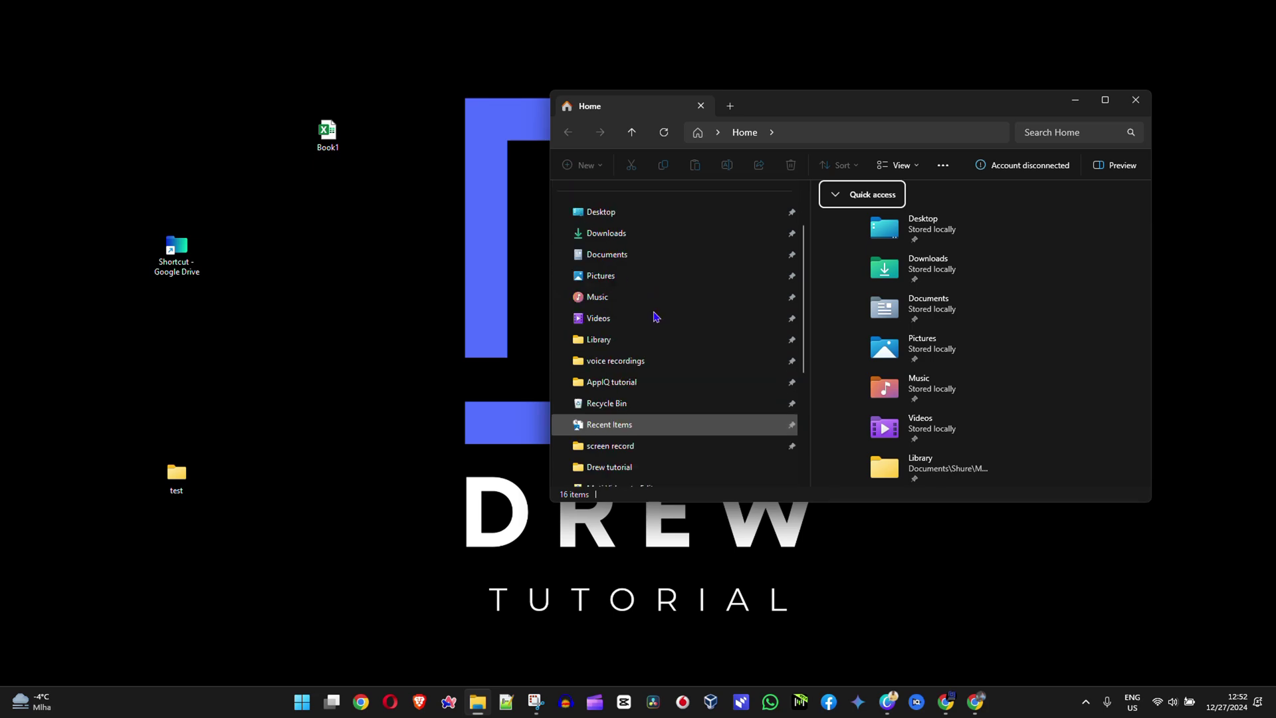
{"action": "scroll", "coordinate": [661, 319], "scroll_direction": "down", "scroll_amount": 3}
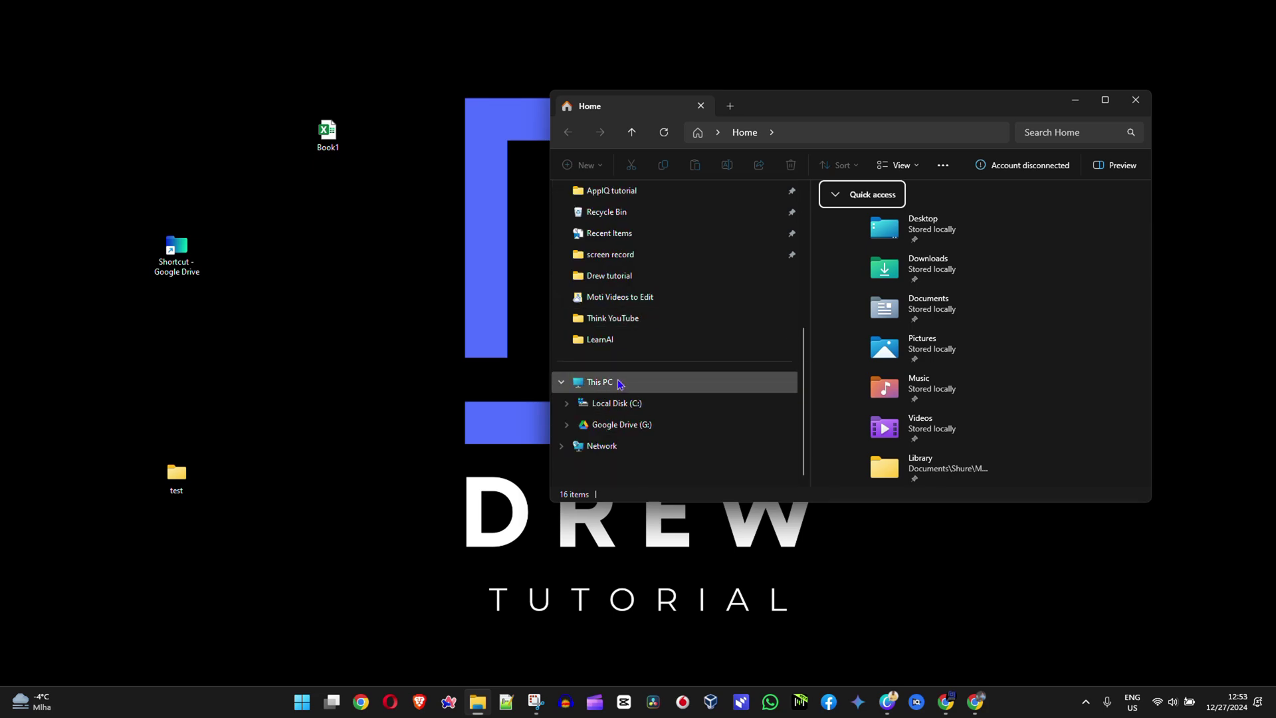
{"action": "left_click", "coordinate": [627, 380]}
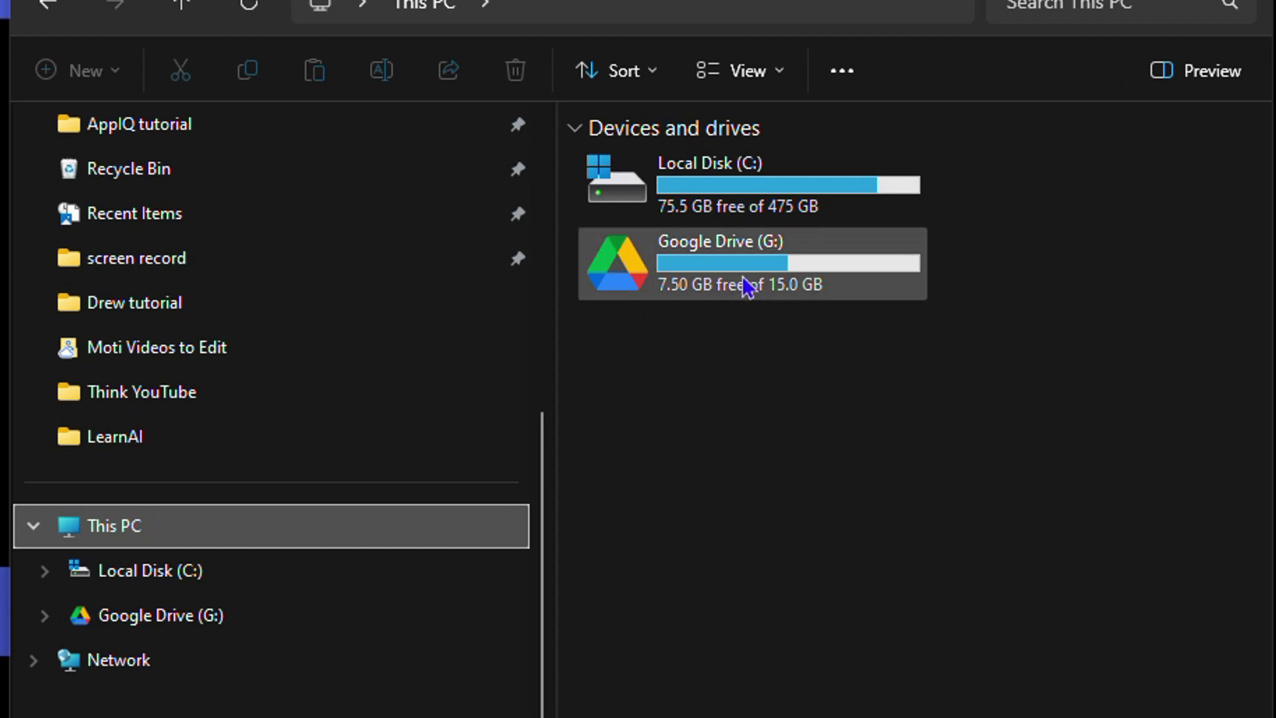
{"action": "left_click", "coordinate": [748, 287]}
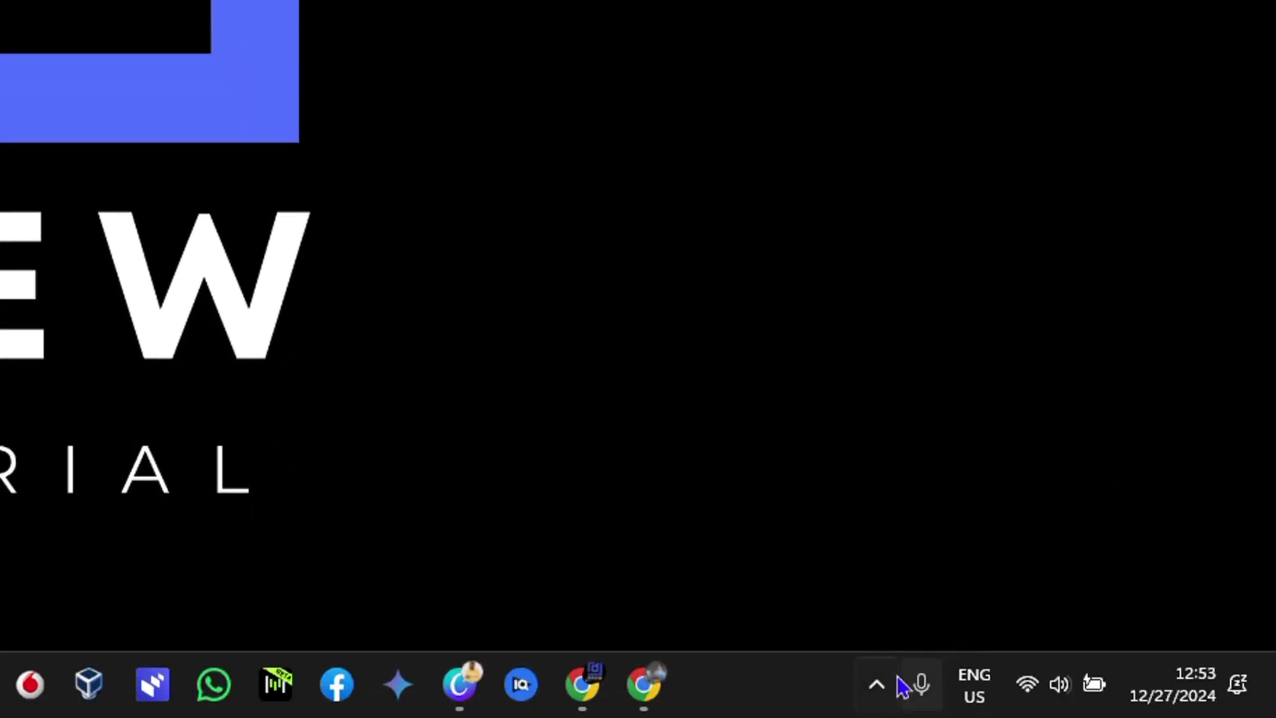
{"action": "left_click", "coordinate": [877, 685]}
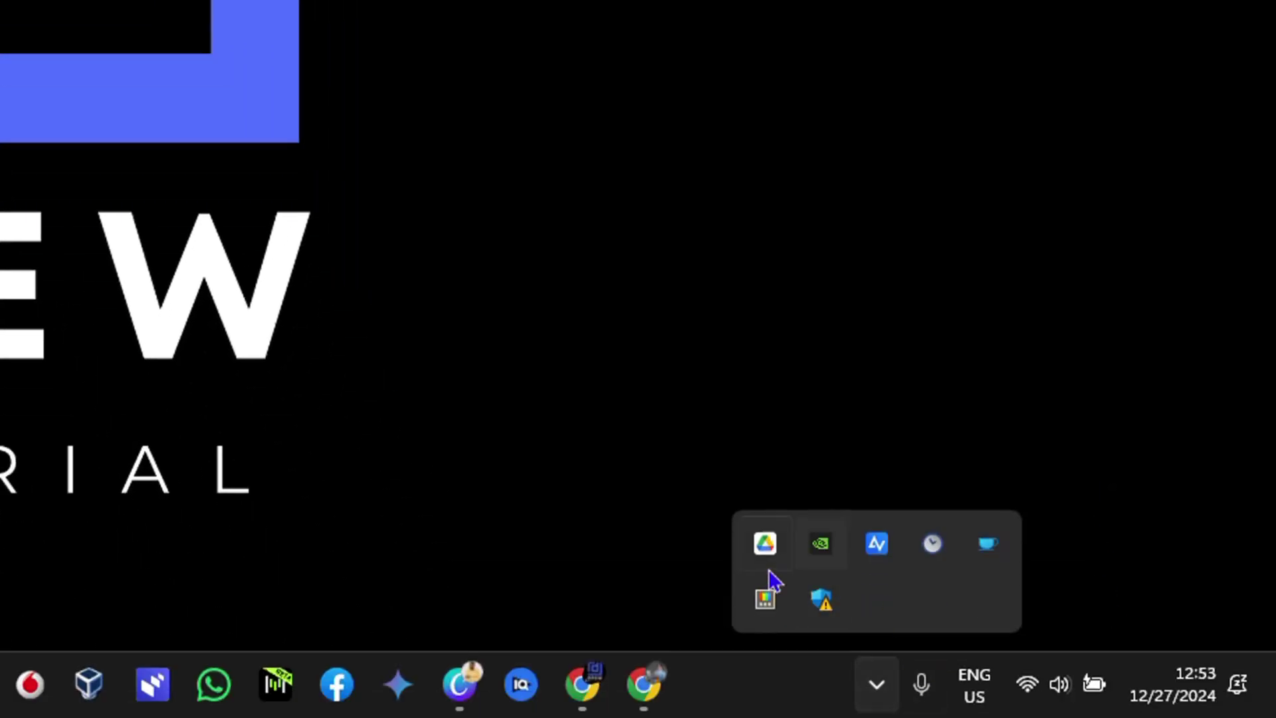
- Check that Drive's activity list shows Book1.xlsx as Synced, then close the panel
{"action": "left_click", "coordinate": [765, 544]}
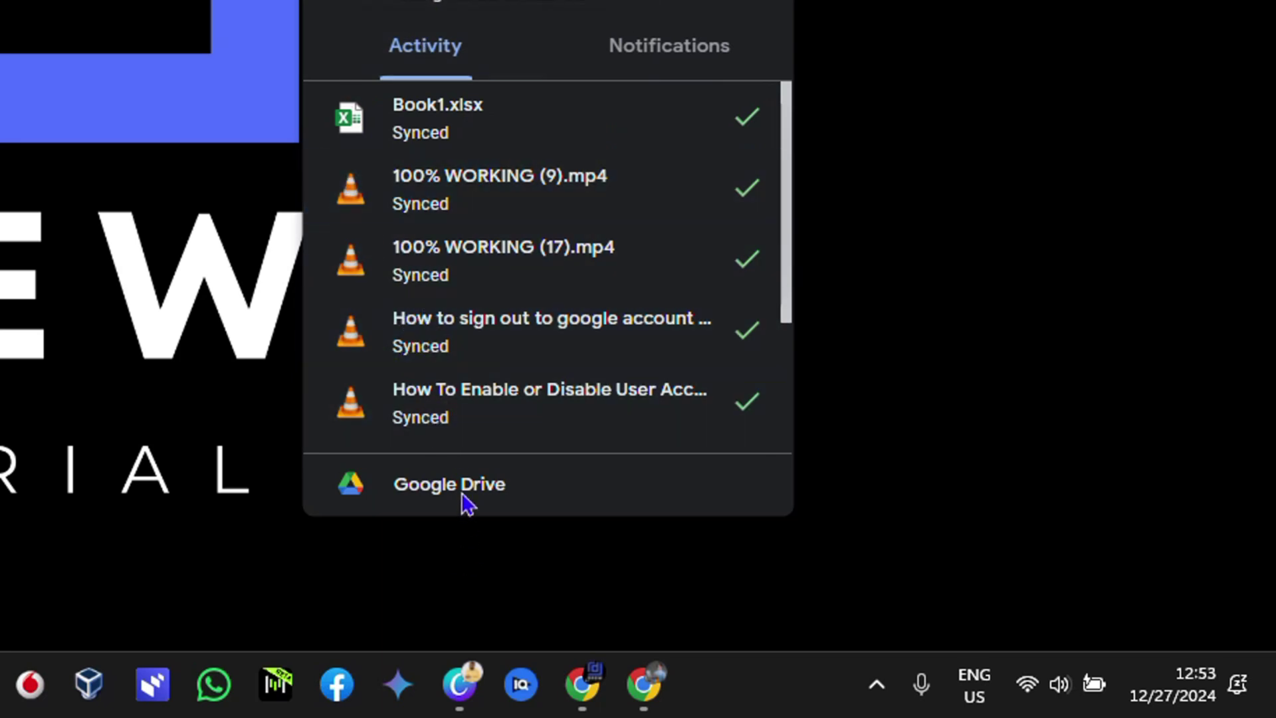
{"action": "key", "text": "Escape"}
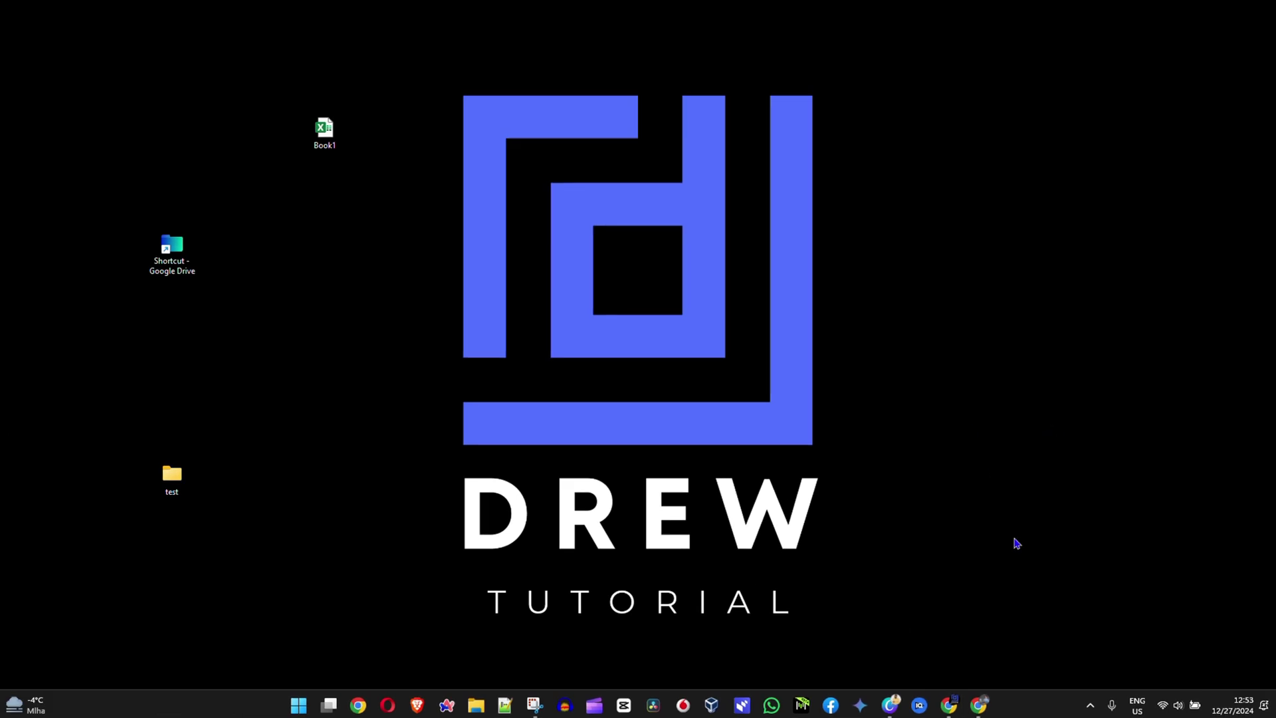
- Bring the My Drive browser window forward and go to Drive's Computers page
{"action": "mouse_move", "coordinate": [952, 701]}
{"action": "left_click", "coordinate": [1017, 640]}
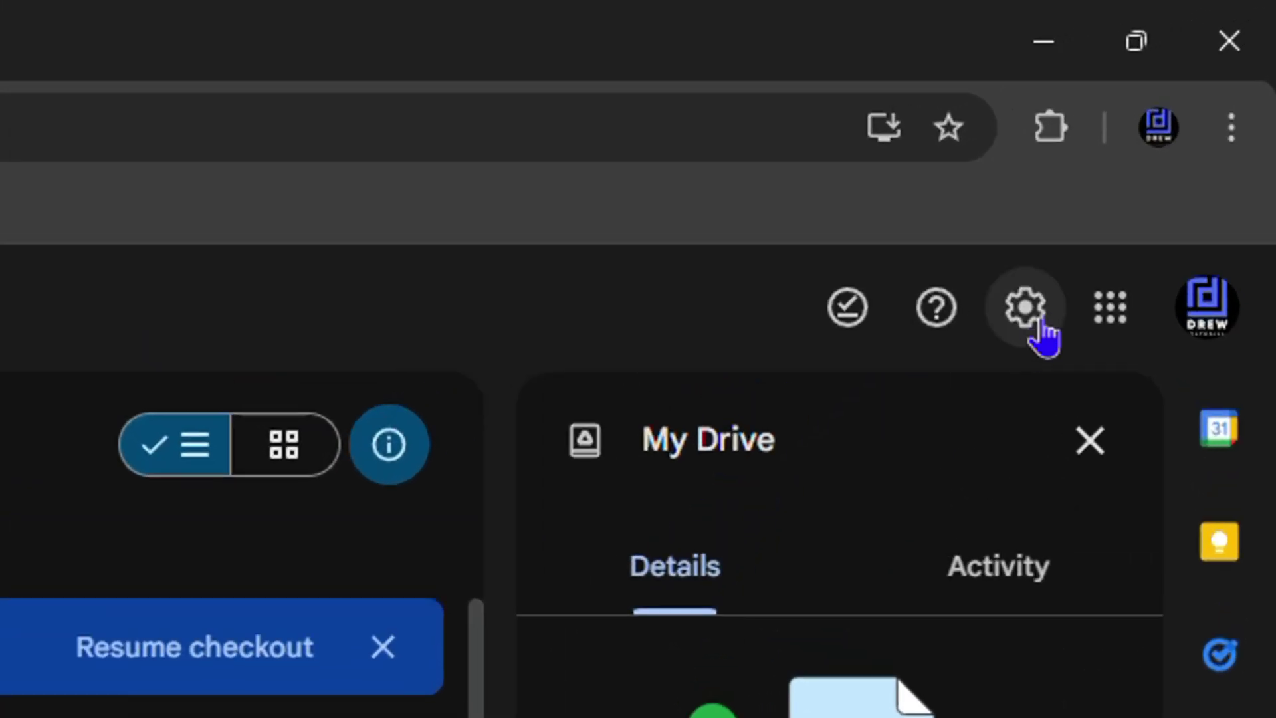
{"action": "left_click", "coordinate": [1027, 316]}
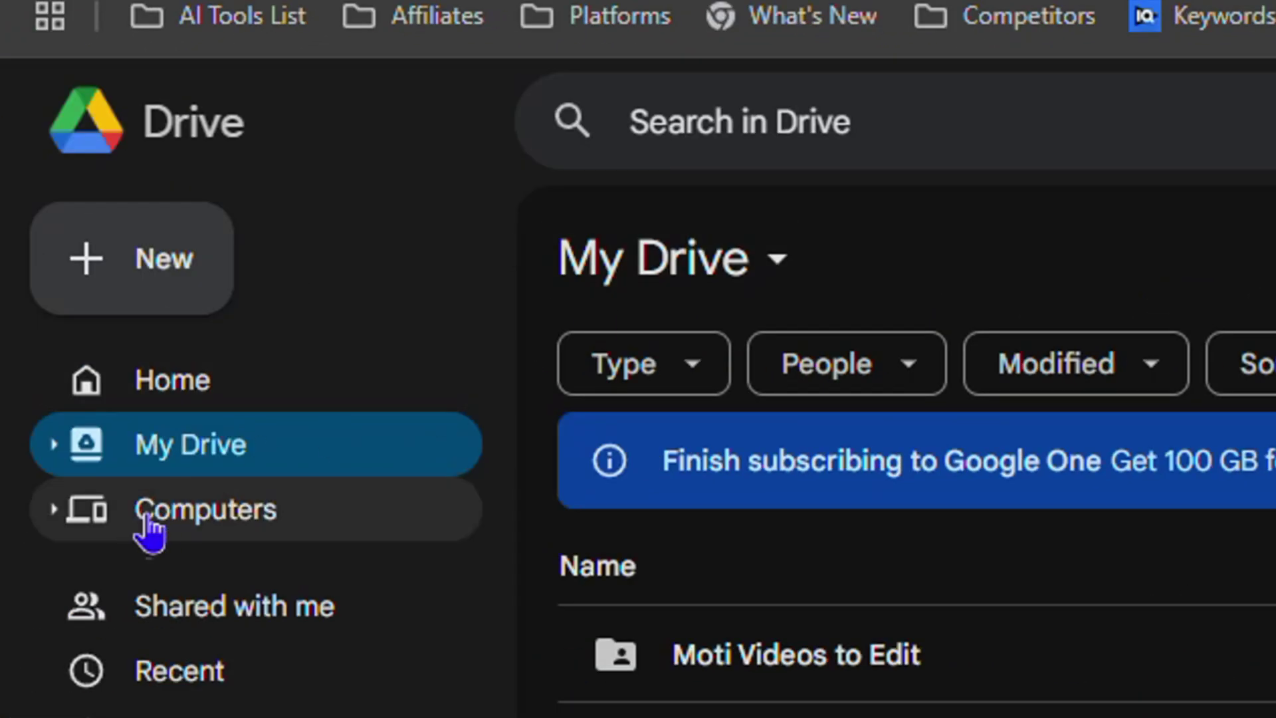
{"action": "left_click", "coordinate": [149, 514]}
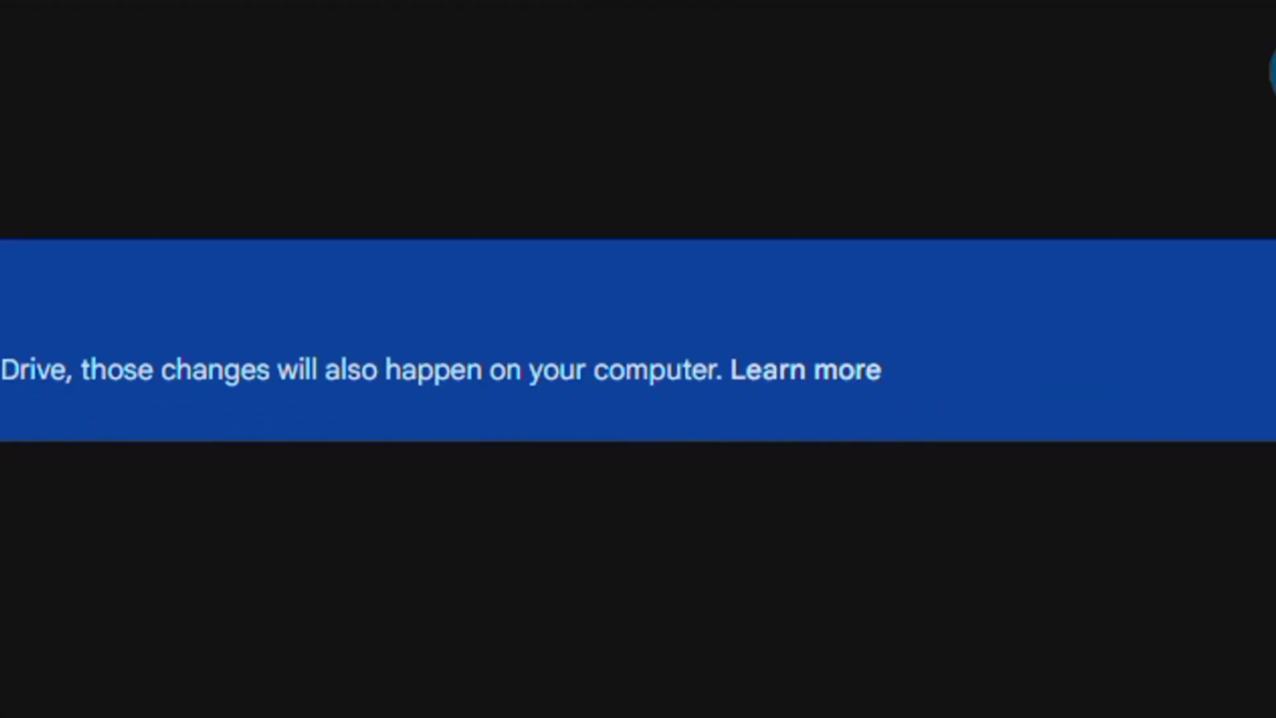
- Read the help article's Windows install steps, download Drive for desktop for Windows, and open File Explorer
{"action": "left_click", "coordinate": [827, 365]}
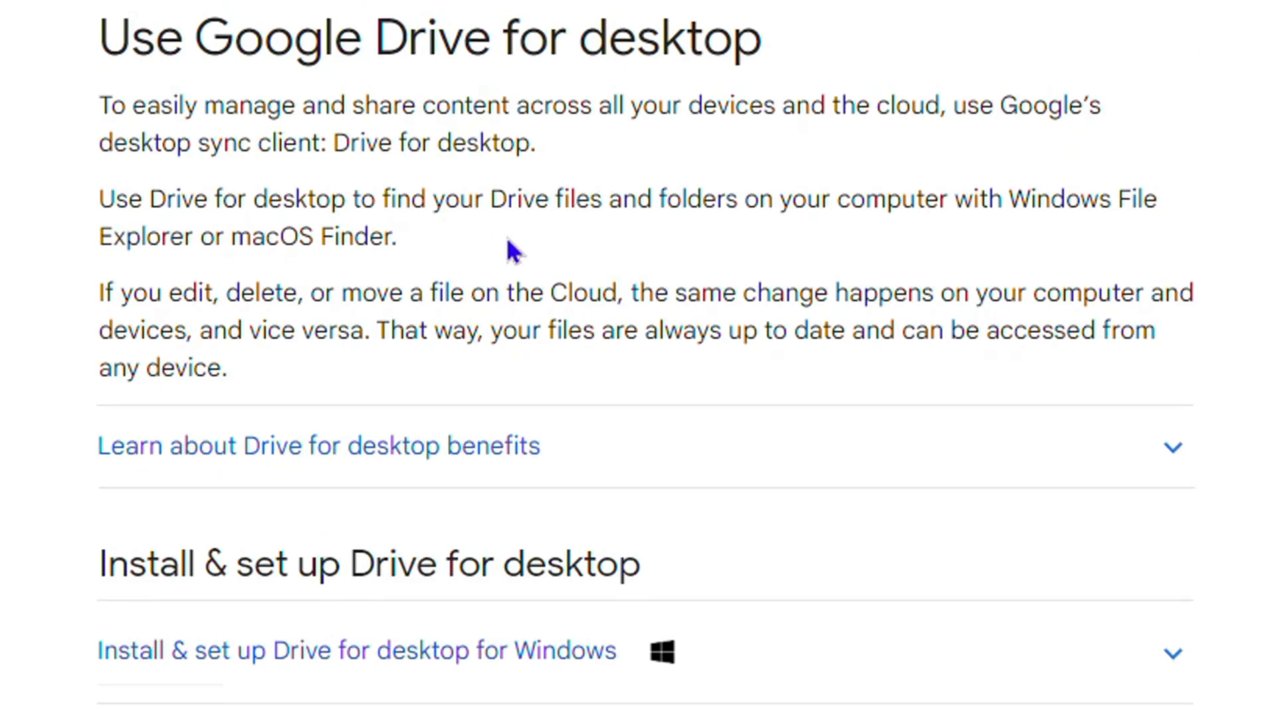
{"action": "scroll", "coordinate": [513, 250], "scroll_direction": "down", "scroll_amount": 5}
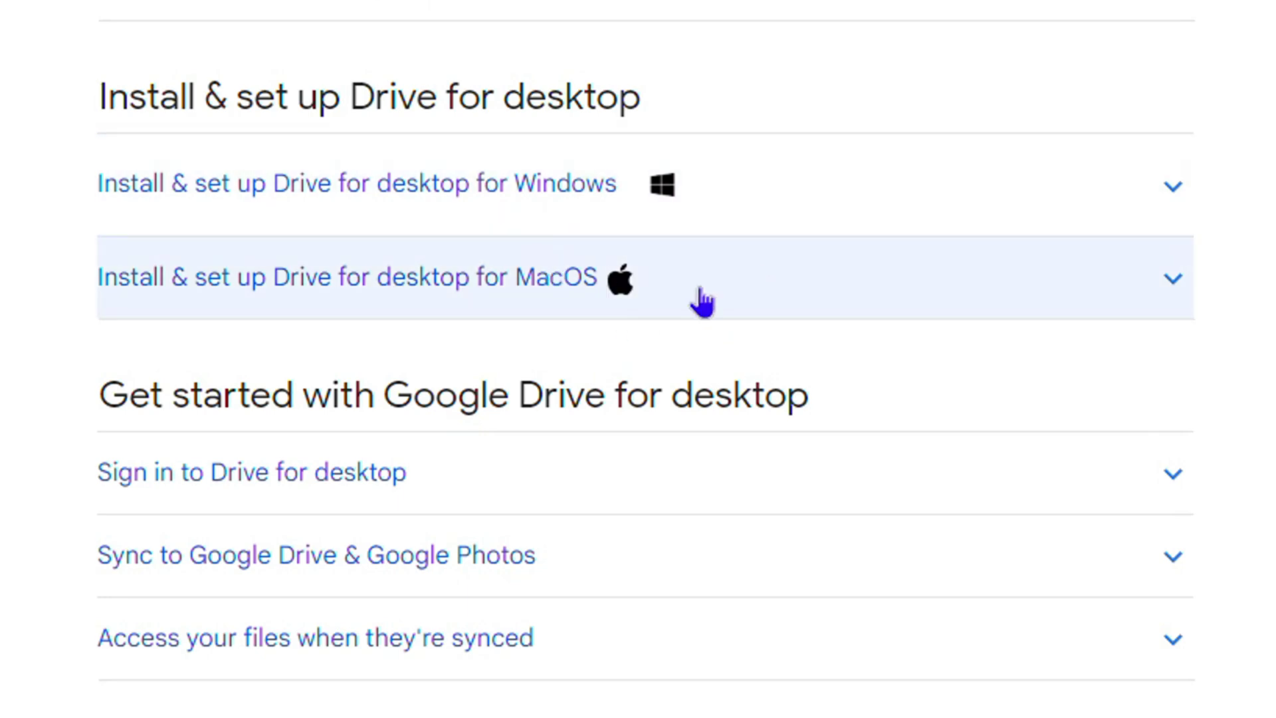
{"action": "left_click", "coordinate": [702, 302]}
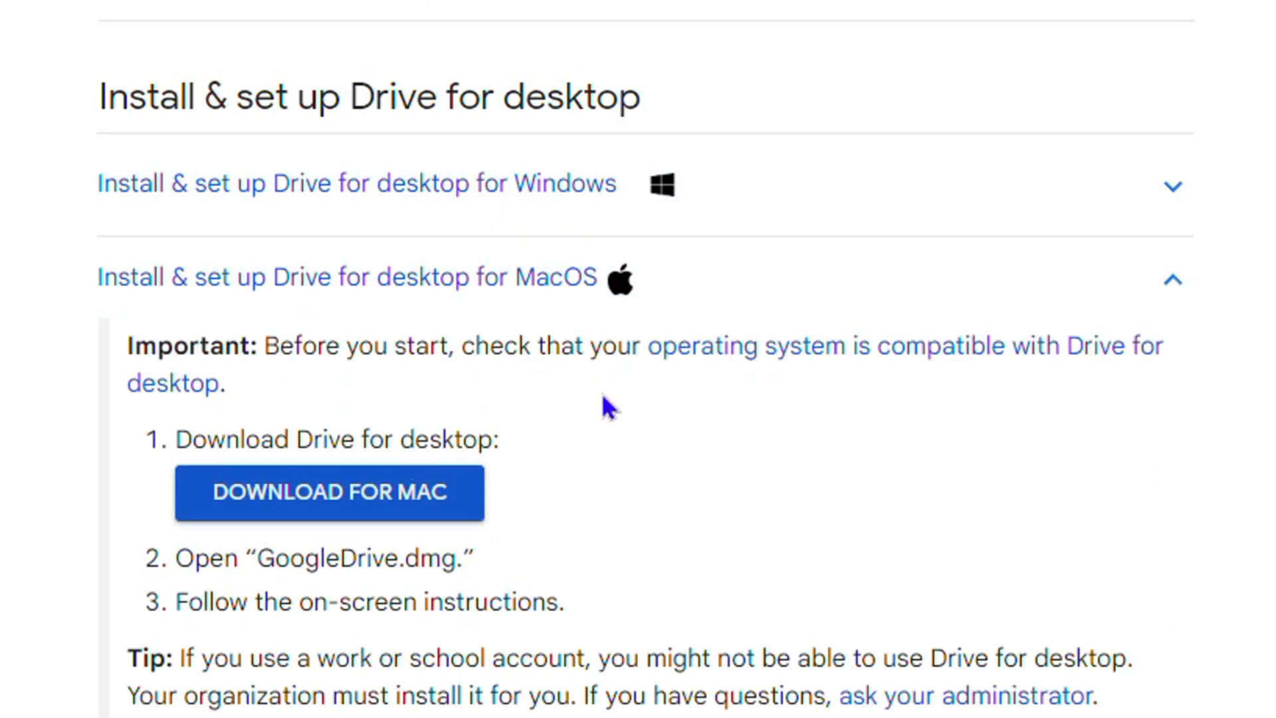
{"action": "left_click", "coordinate": [833, 186]}
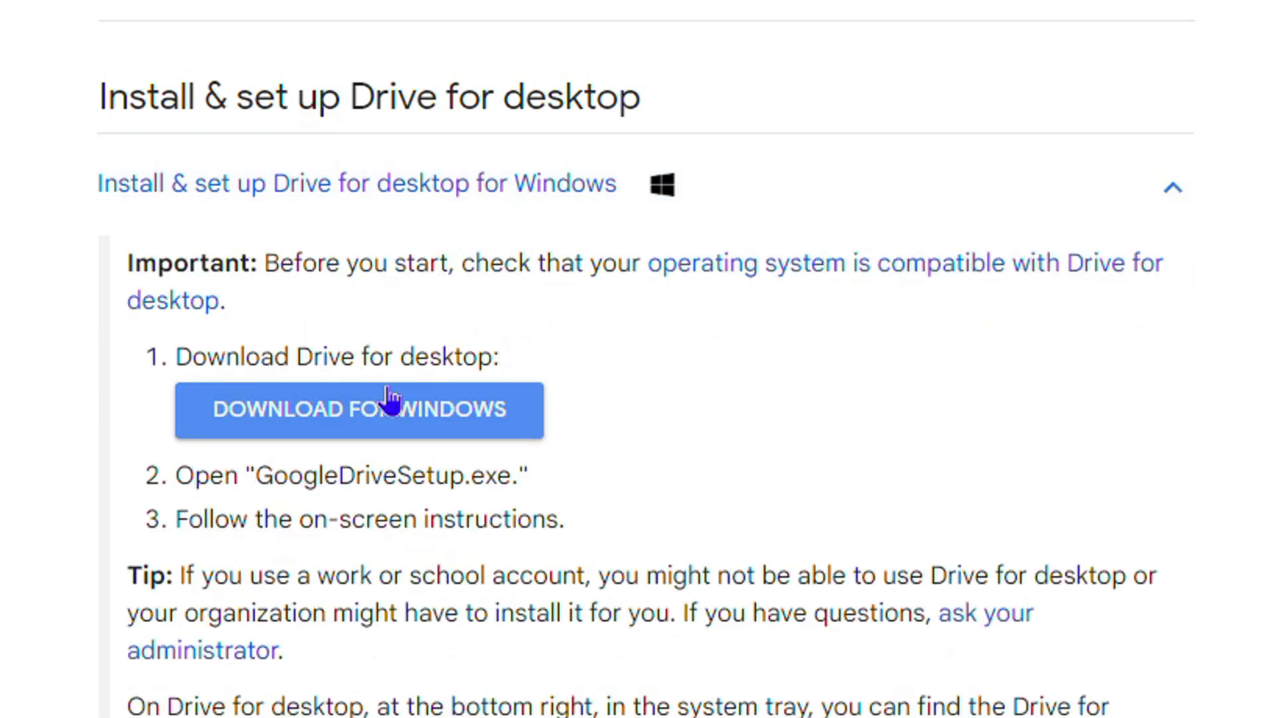
{"action": "left_click", "coordinate": [458, 418]}
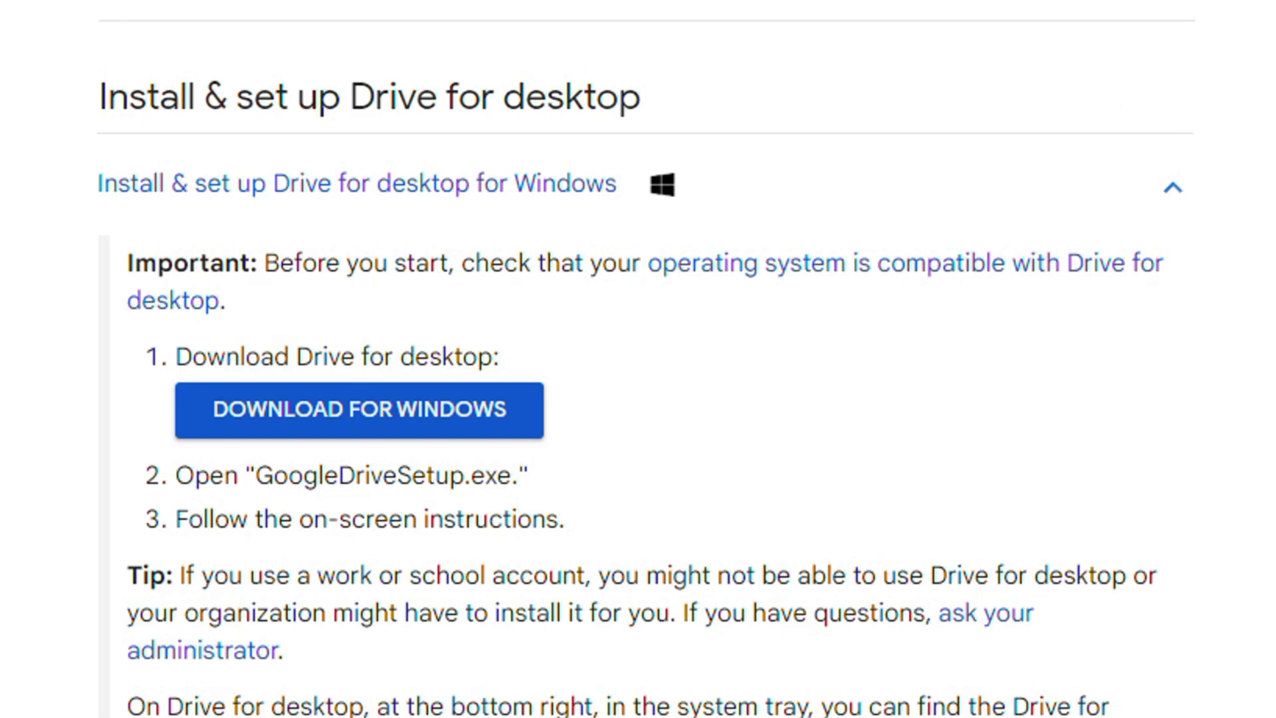
{"action": "key", "text": "super+e"}
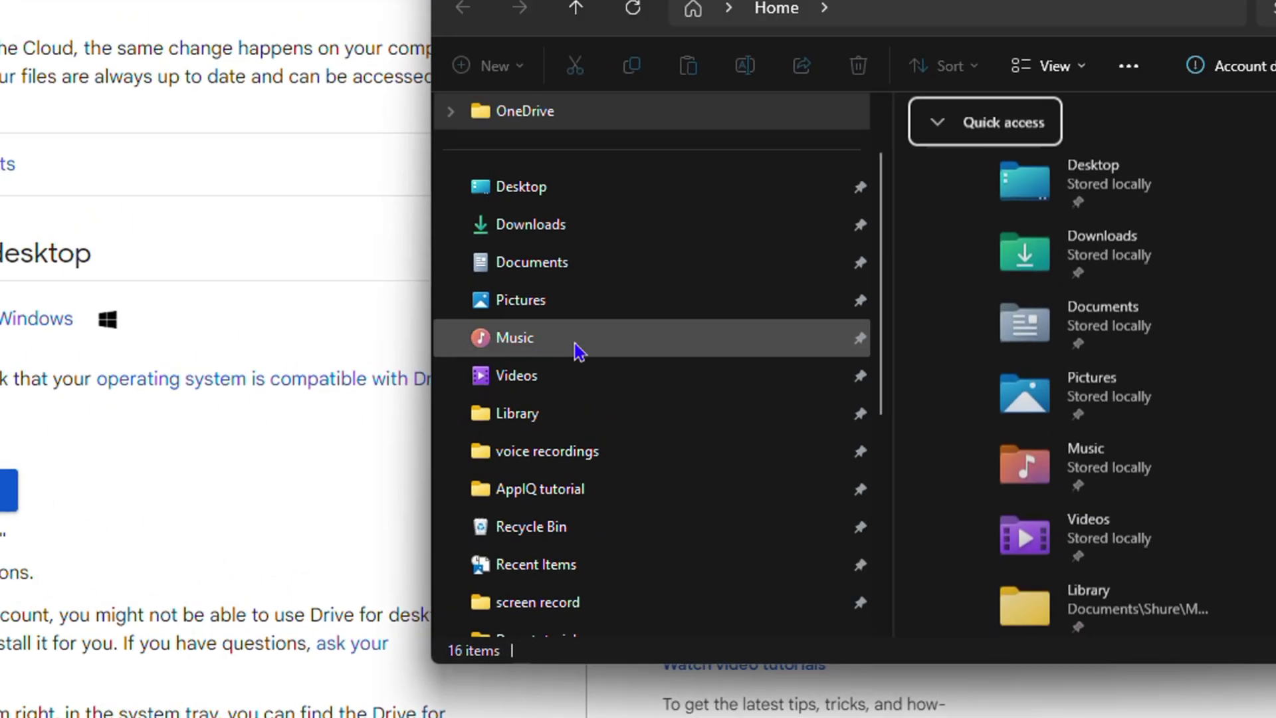
- Browse to the My Drive folder on Google Drive (G:), then close File Explorer
{"action": "scroll", "coordinate": [585, 342], "scroll_direction": "down", "scroll_amount": 3}
{"action": "left_click", "coordinate": [299, 559]}
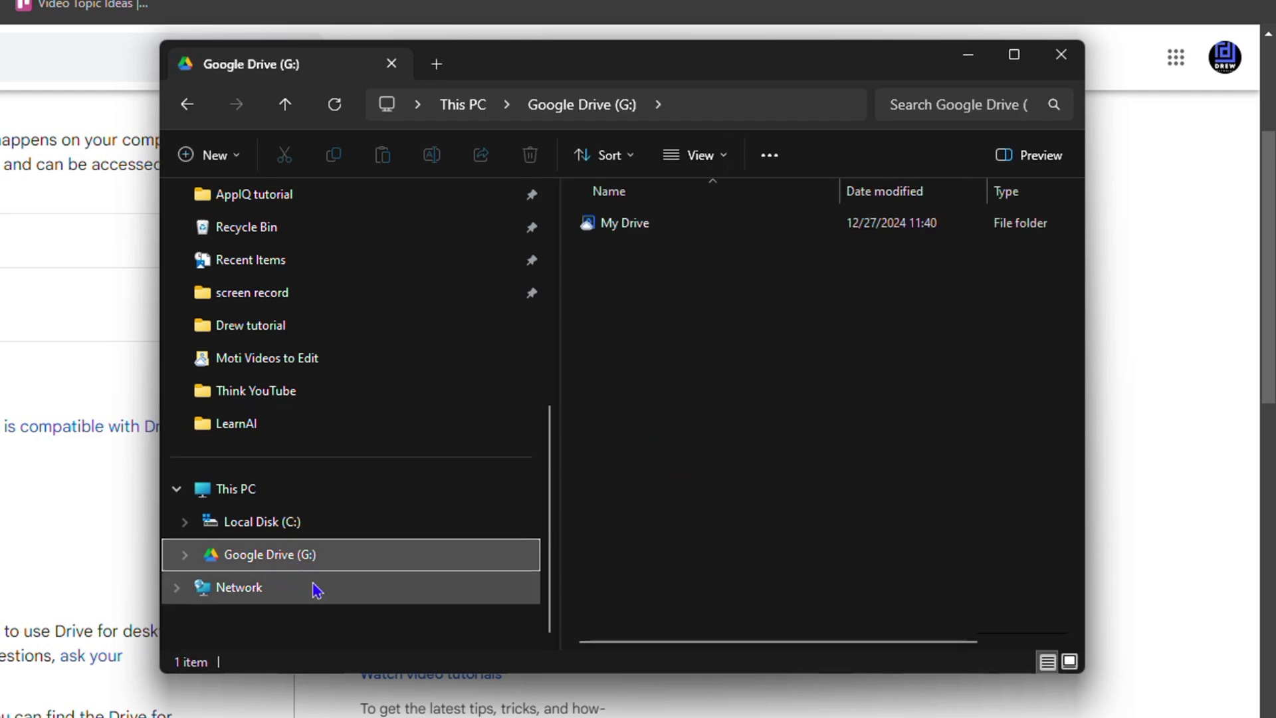
{"action": "double_click", "coordinate": [601, 224]}
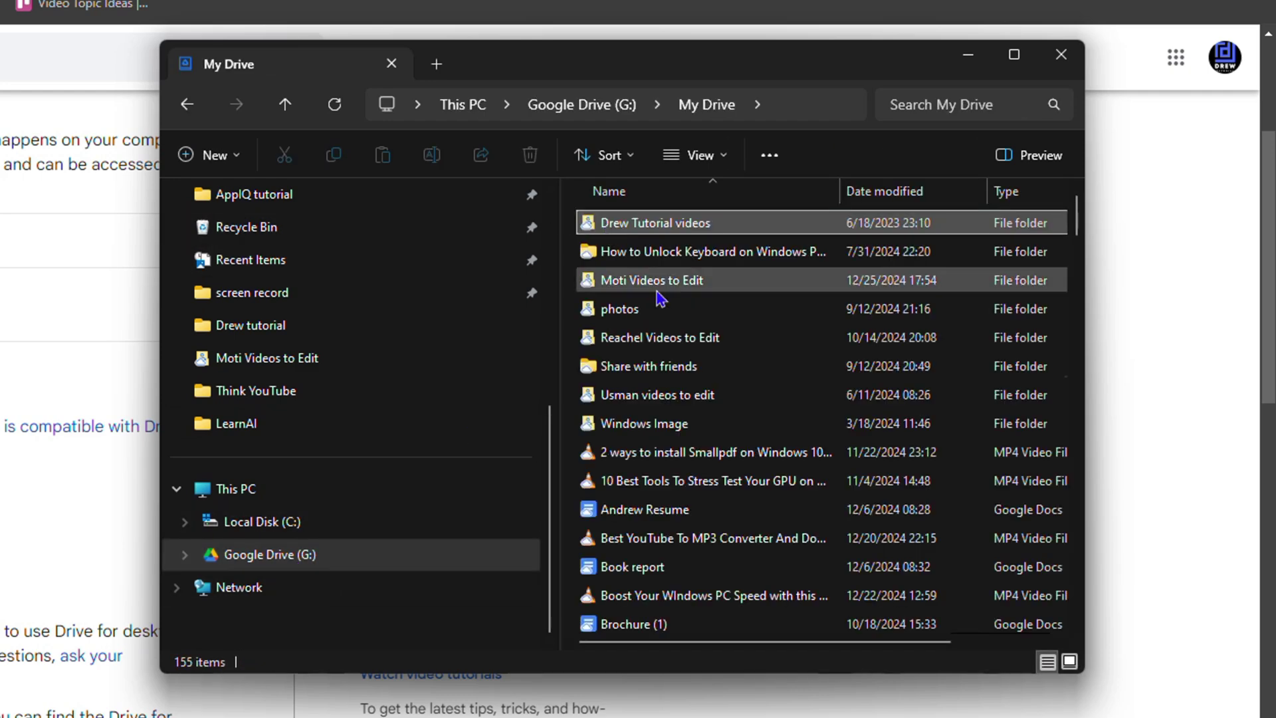
{"action": "left_click", "coordinate": [1061, 54]}
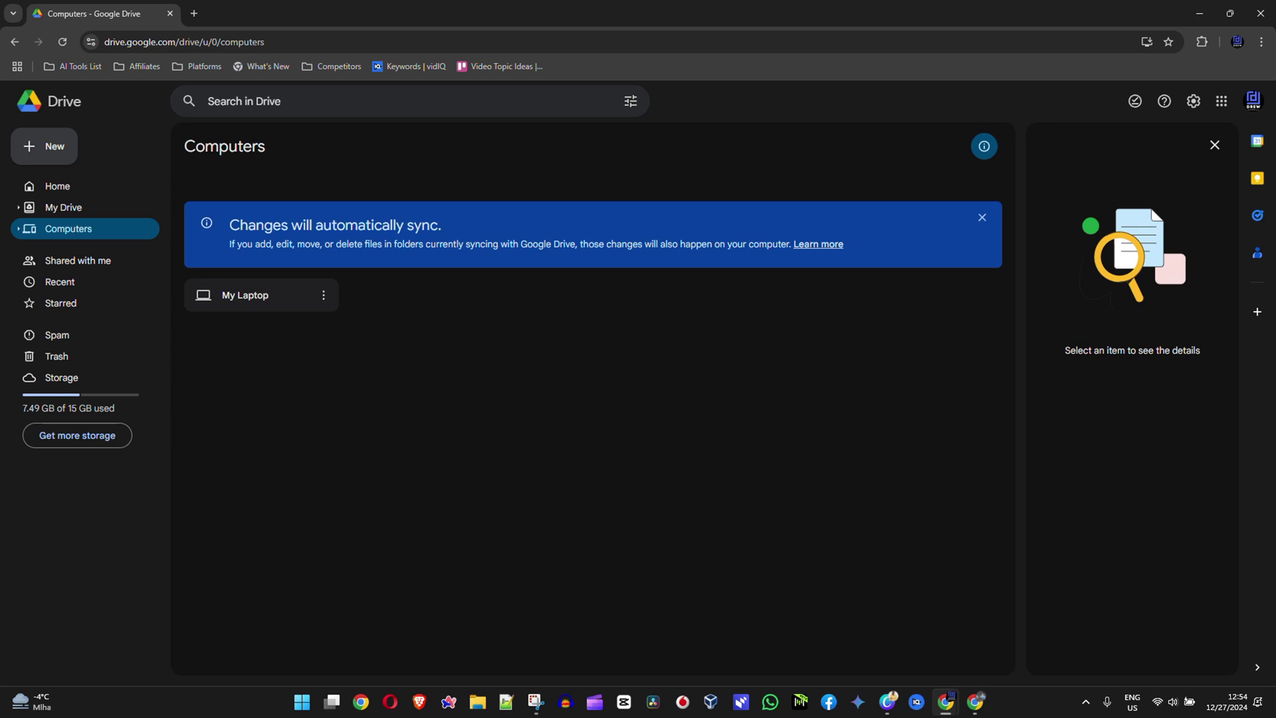
- Minimize the browser and open Drive for desktop Preferences from the tray icon's settings menu
{"action": "left_click", "coordinate": [1202, 16]}
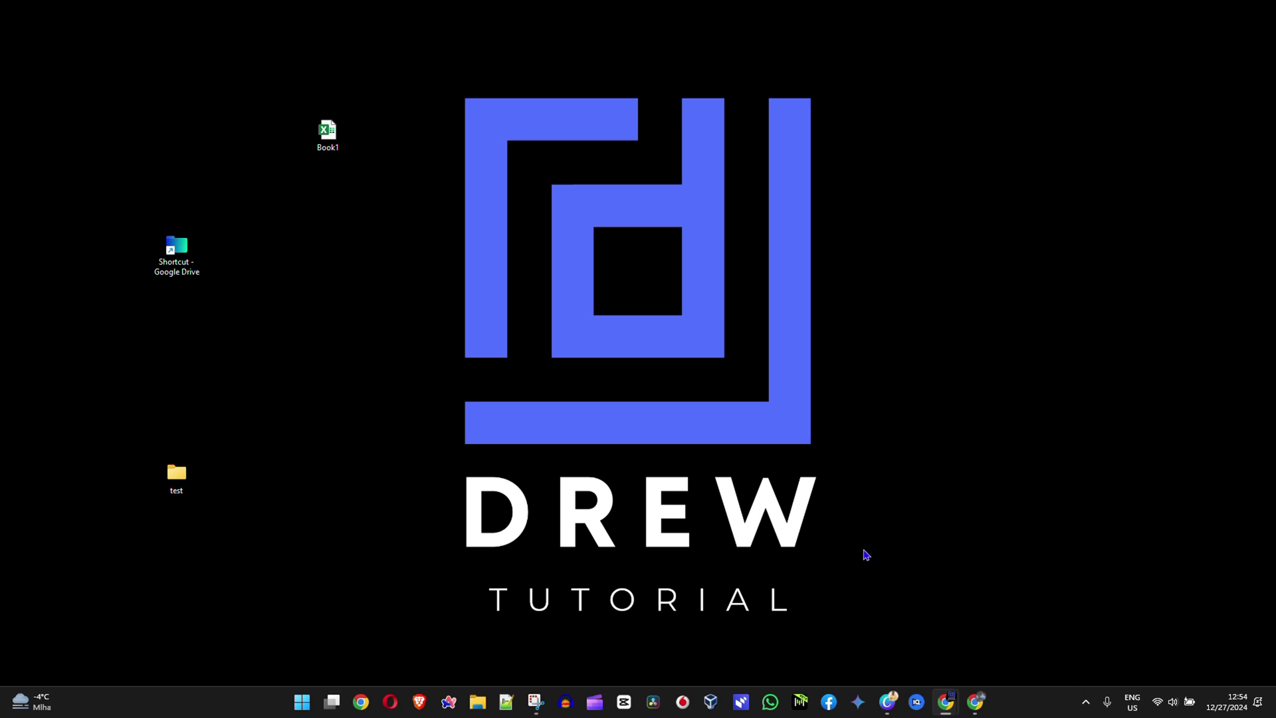
{"action": "left_click", "coordinate": [1088, 705]}
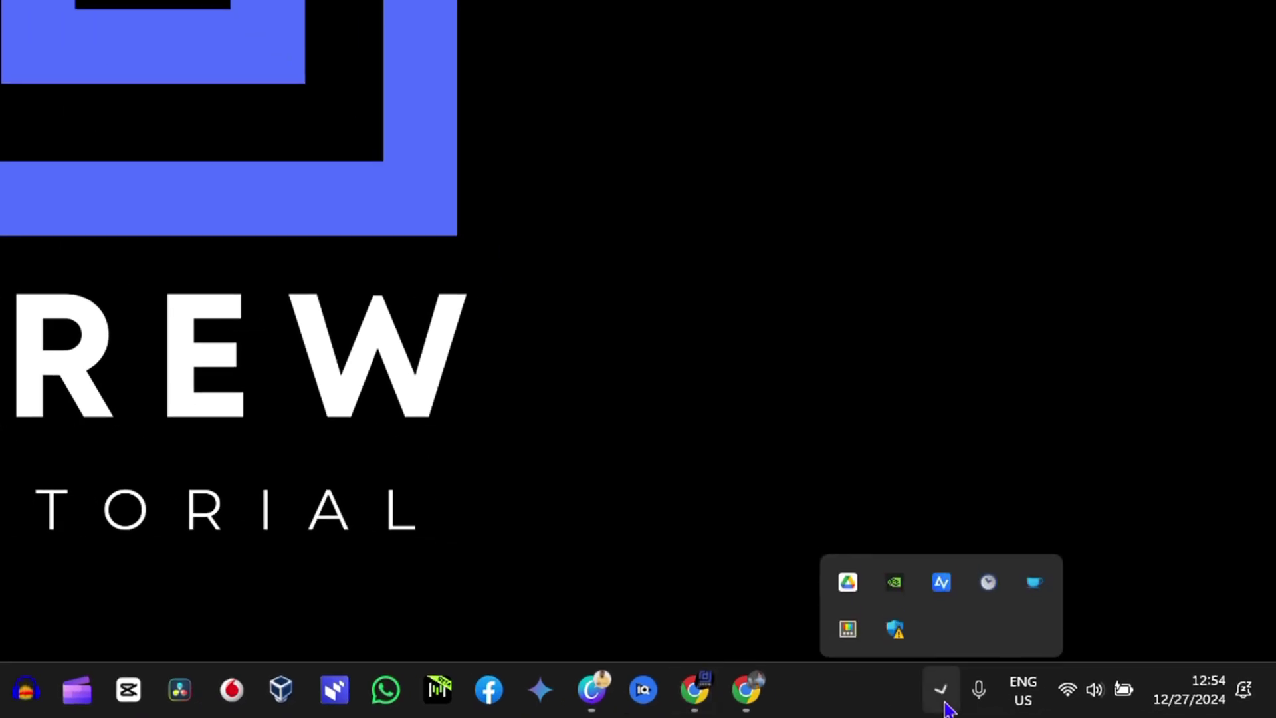
{"action": "left_click", "coordinate": [848, 573]}
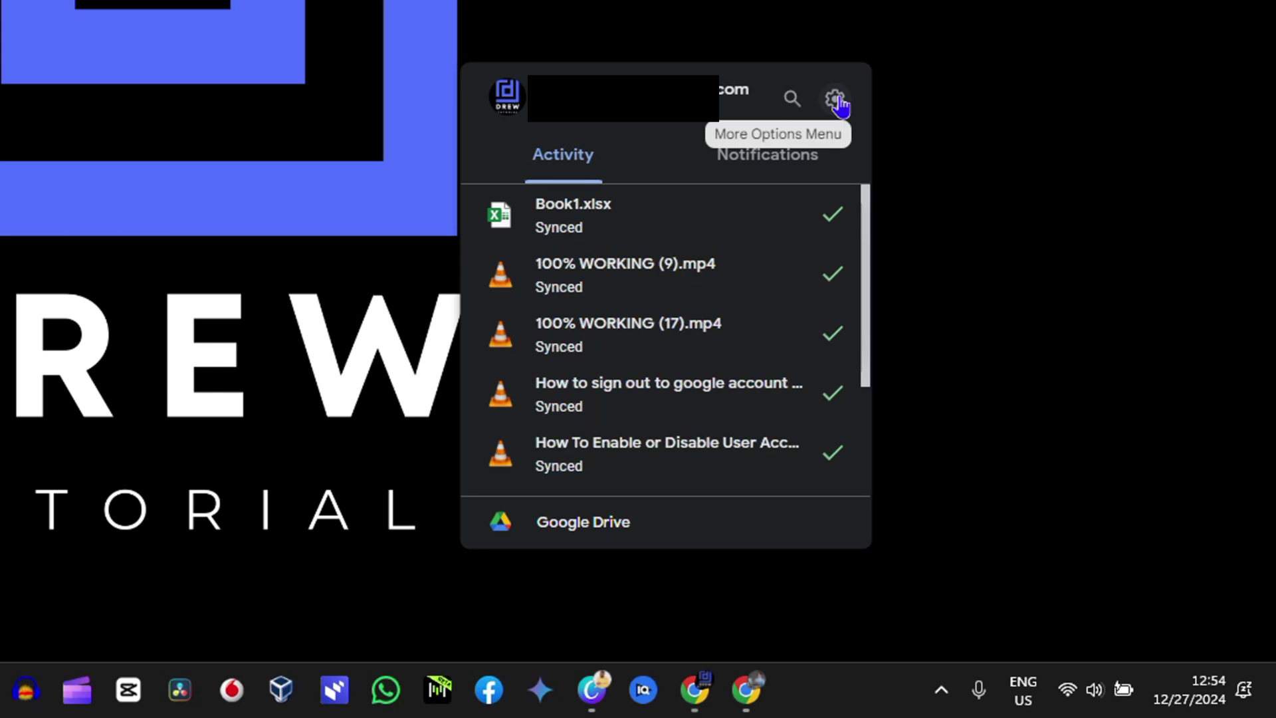
{"action": "left_click", "coordinate": [839, 105]}
{"action": "left_click", "coordinate": [735, 148]}
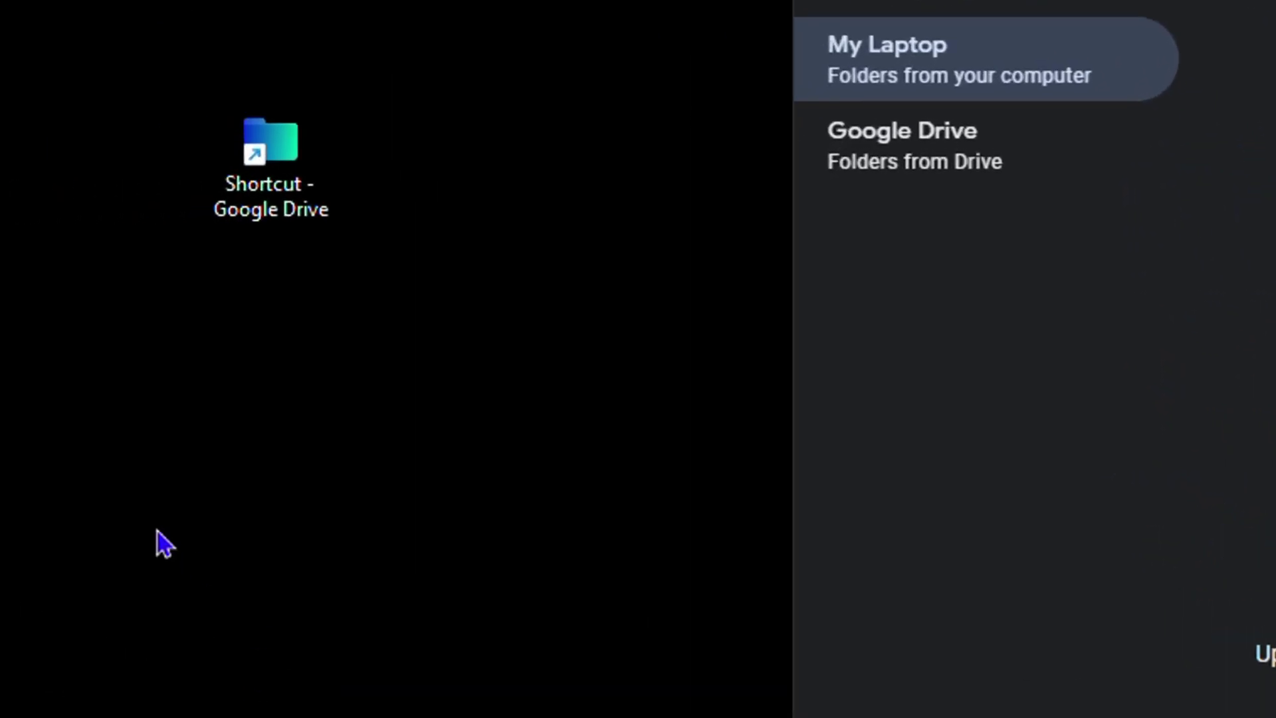
- Create a new desktop folder named 'Test' using New > Folder
{"action": "right_click", "coordinate": [155, 585]}
{"action": "mouse_move", "coordinate": [343, 259]}
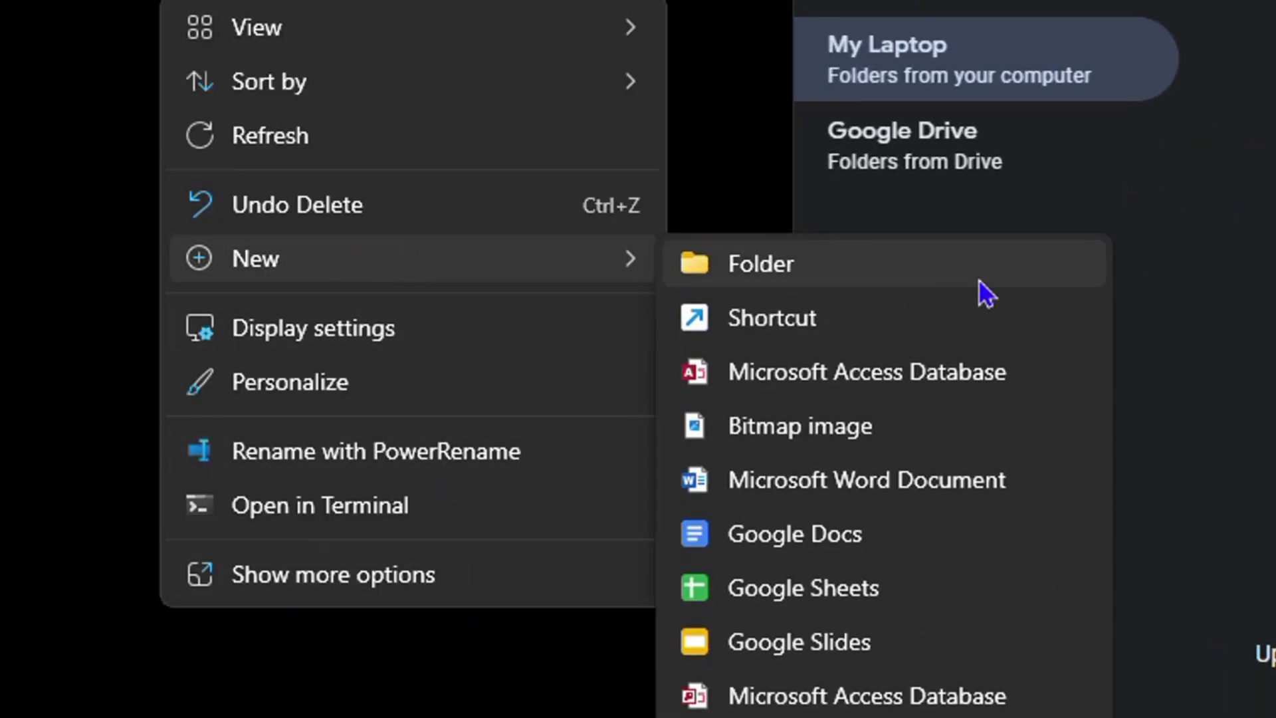
{"action": "left_click", "coordinate": [787, 275]}
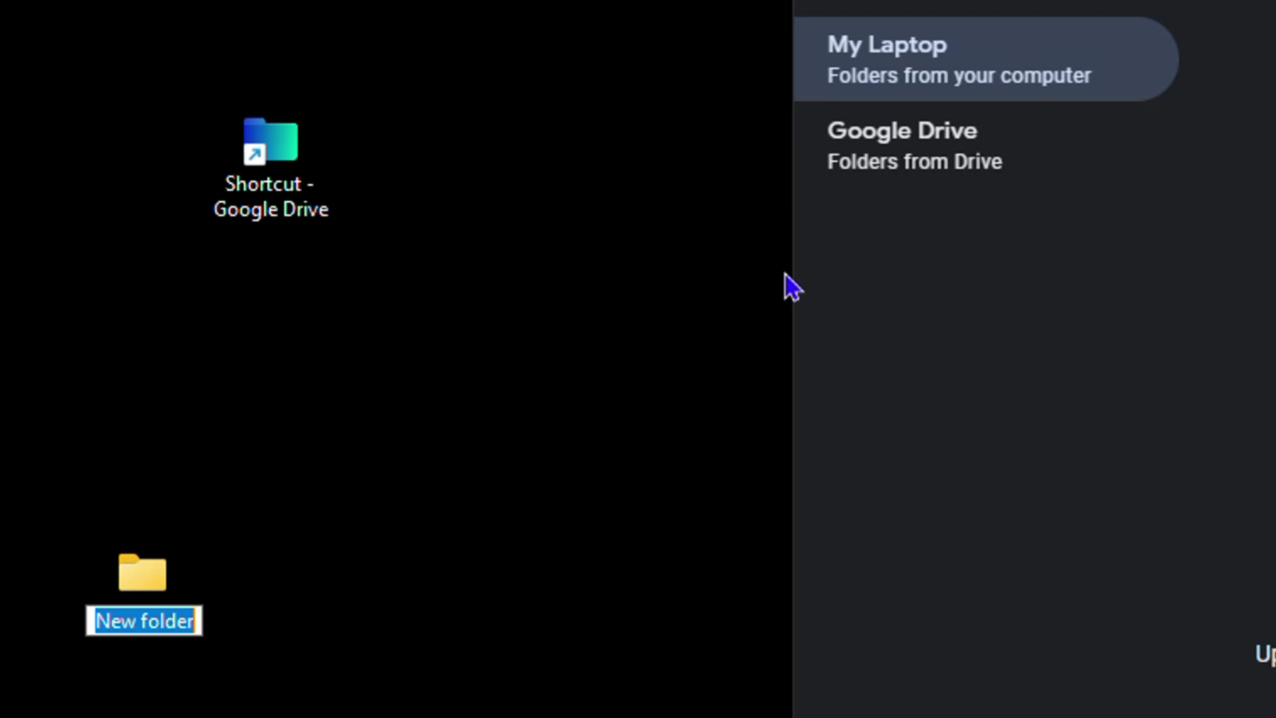
{"action": "type", "text": "Test"}
{"action": "key", "text": "Return"}
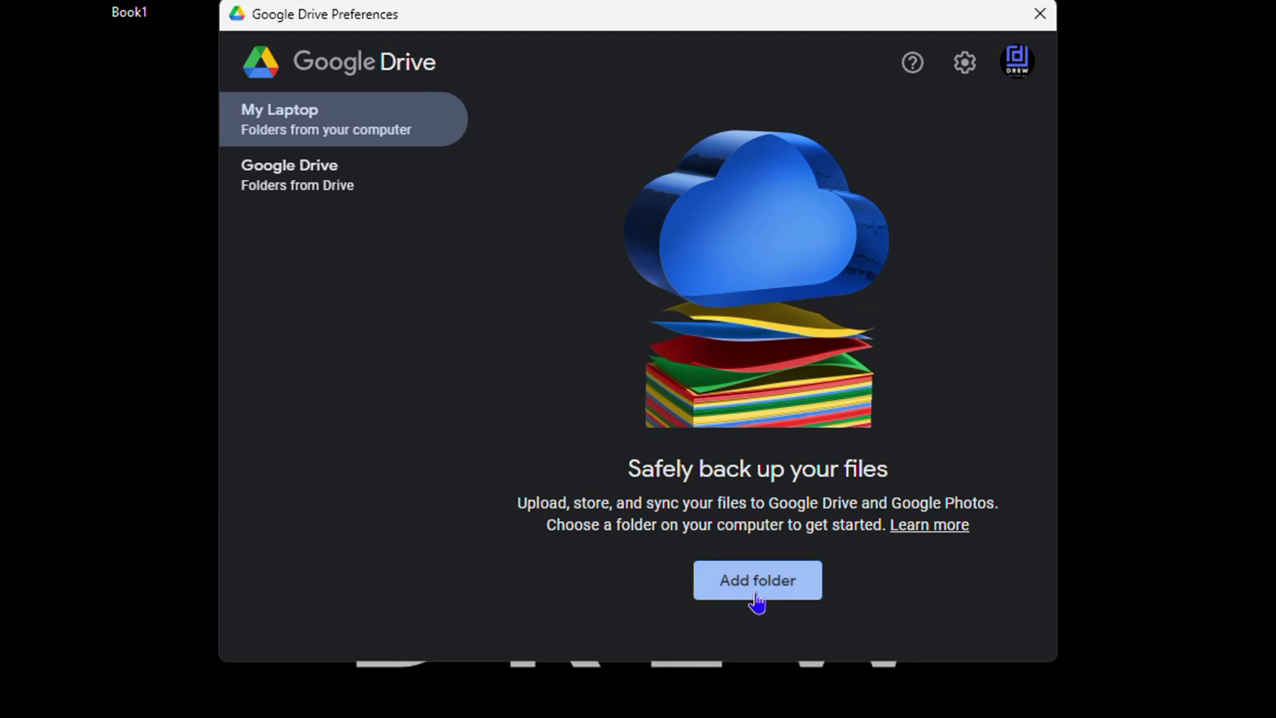
- Add the Desktop > Test folder with Sync with Google Drive enabled, and save
{"action": "left_click", "coordinate": [758, 590]}
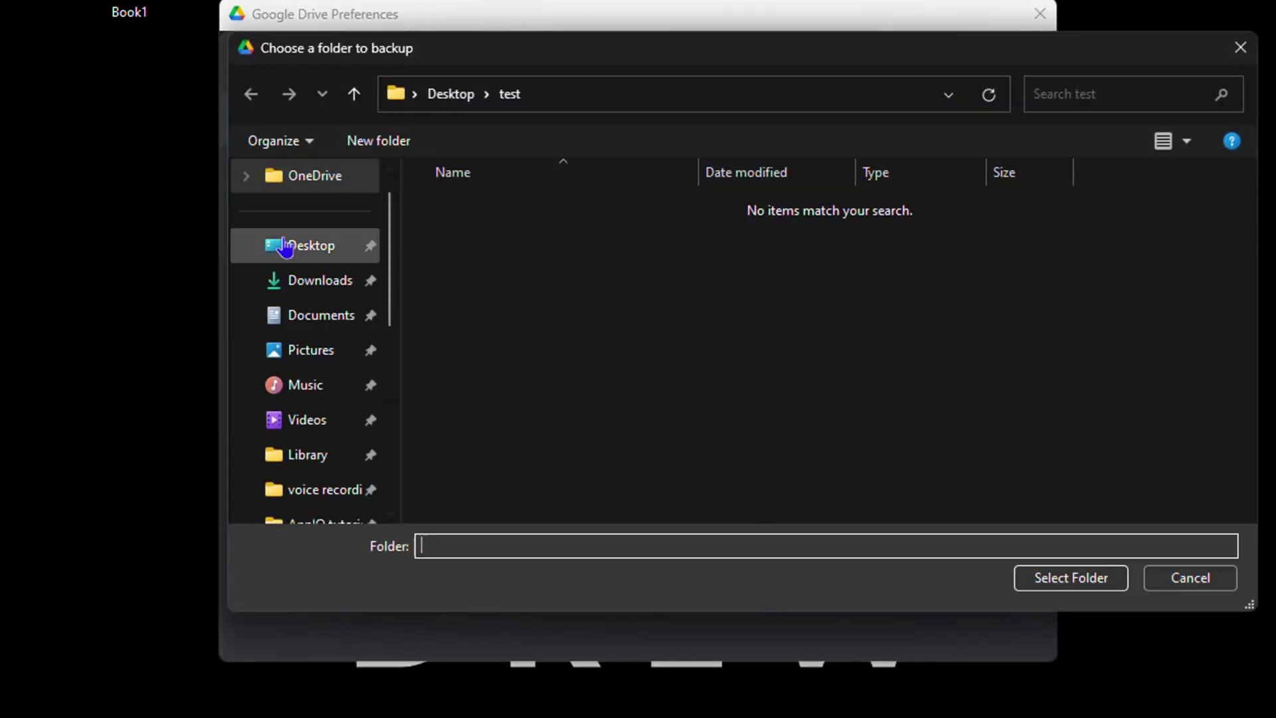
{"action": "left_click", "coordinate": [308, 248]}
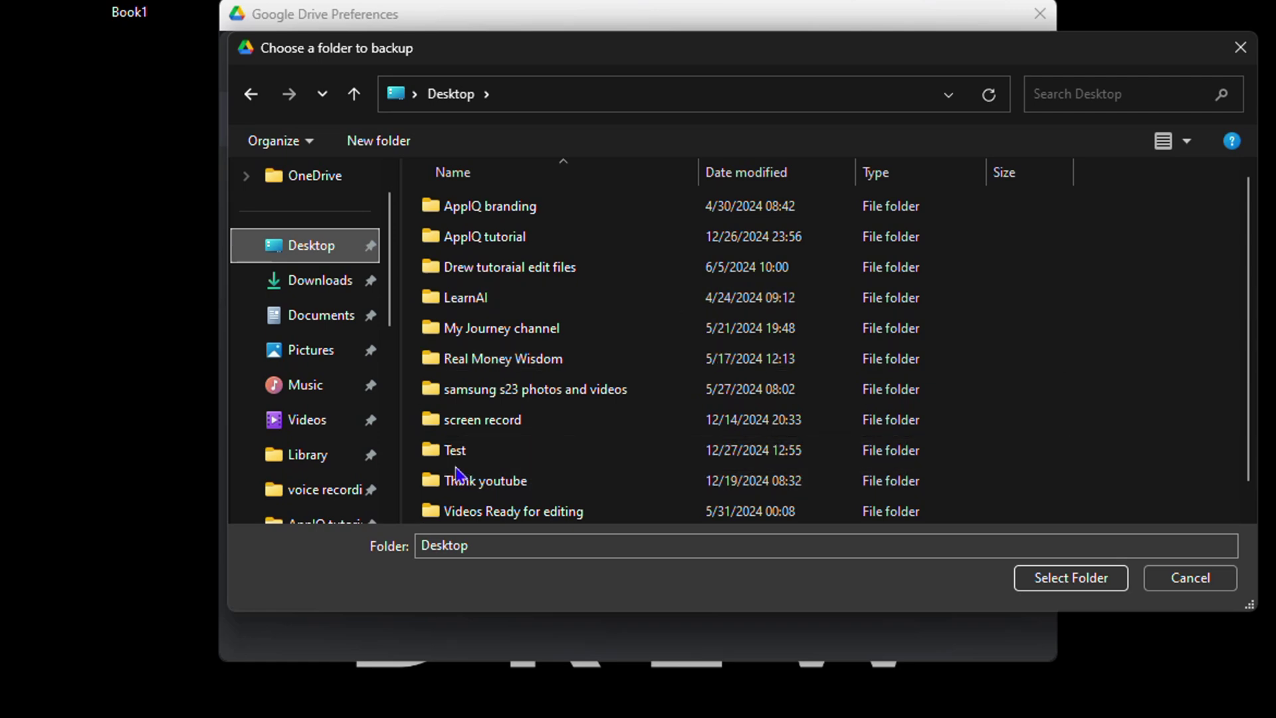
{"action": "left_click", "coordinate": [458, 458]}
{"action": "left_click", "coordinate": [1087, 585]}
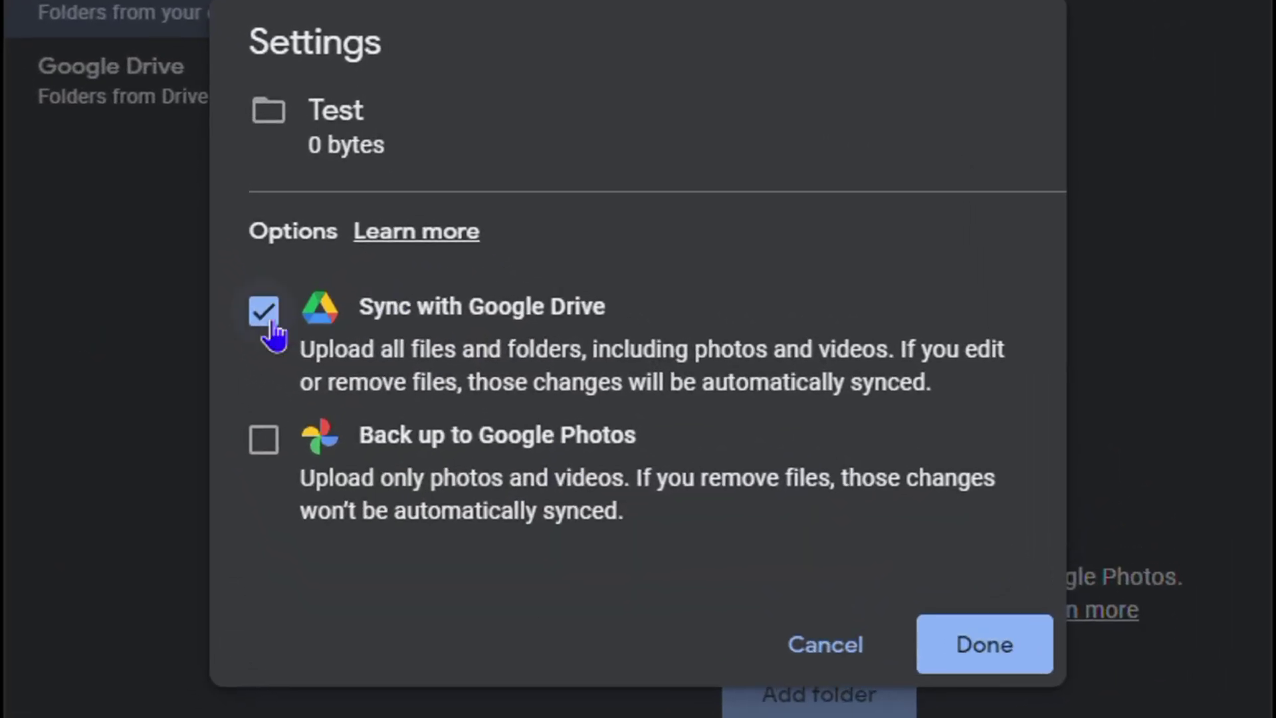
{"action": "left_click", "coordinate": [391, 328]}
{"action": "left_click", "coordinate": [265, 311]}
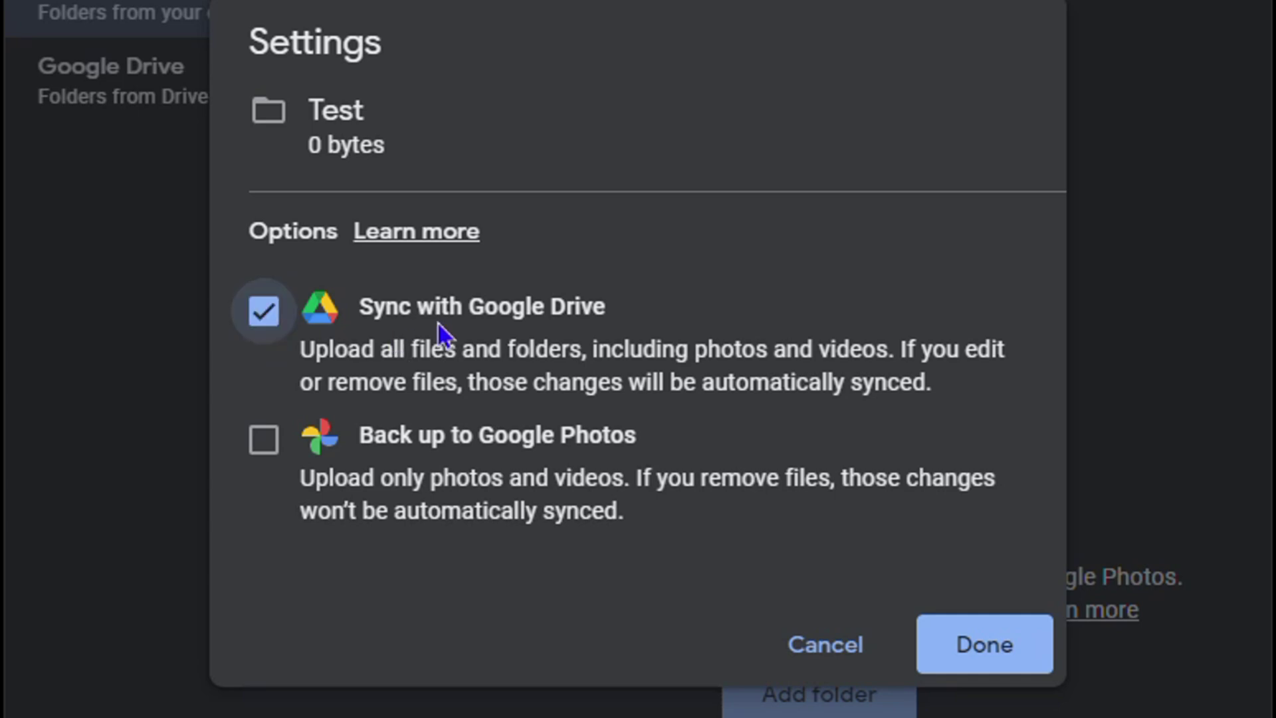
{"action": "left_click", "coordinate": [1007, 653]}
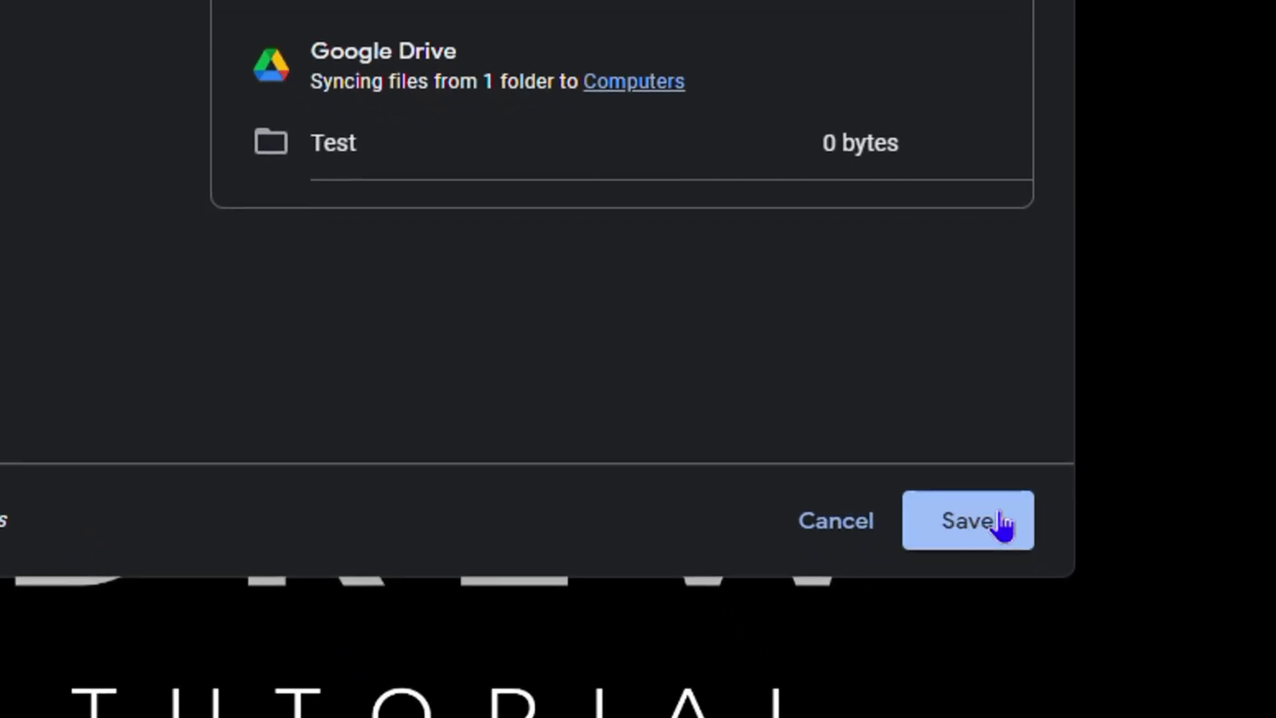
{"action": "left_click", "coordinate": [1065, 638]}
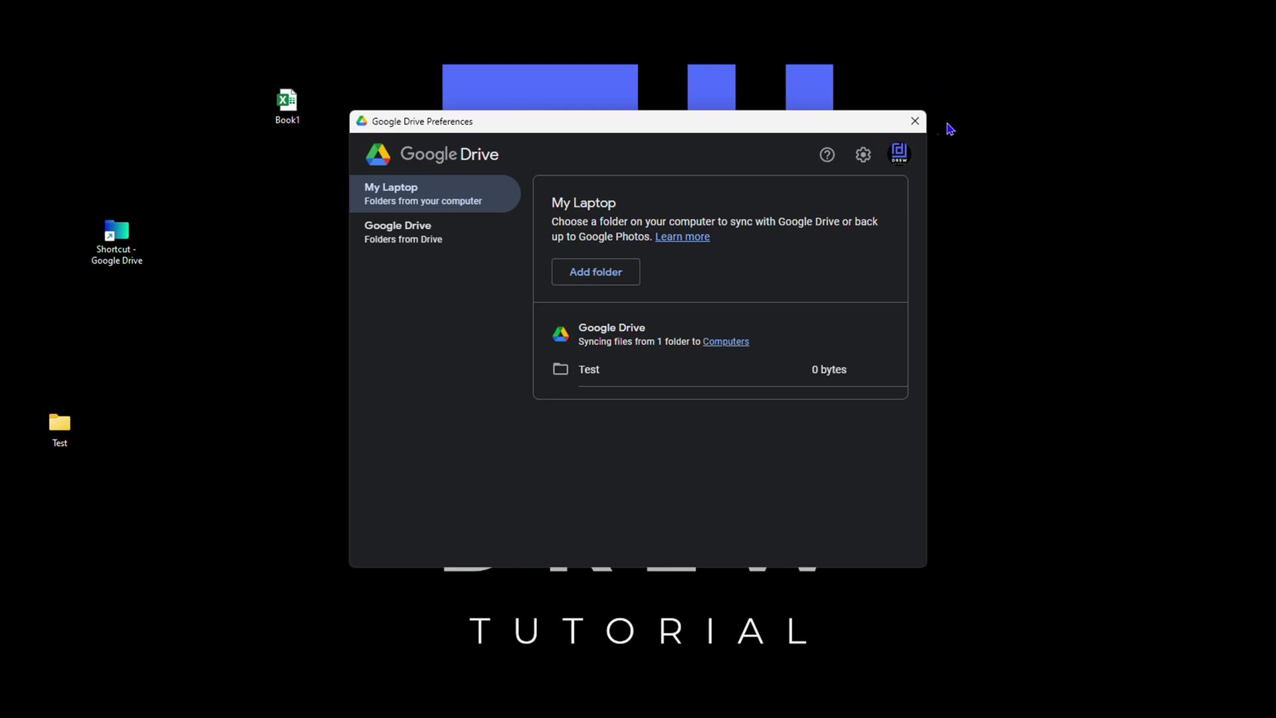
- Close Preferences, confirm Test shows as Synced in Drive's activity list, then dismiss it
{"action": "left_click", "coordinate": [915, 121]}
{"action": "left_click", "coordinate": [947, 690]}
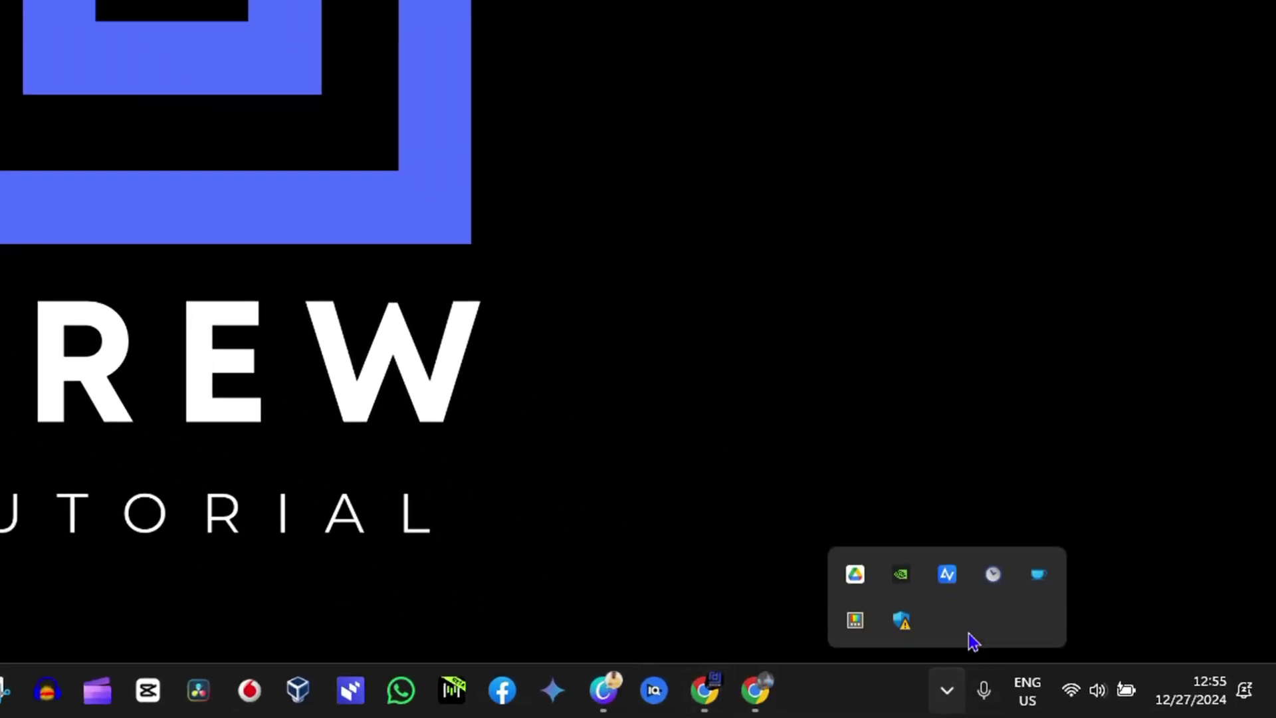
{"action": "left_click", "coordinate": [856, 576]}
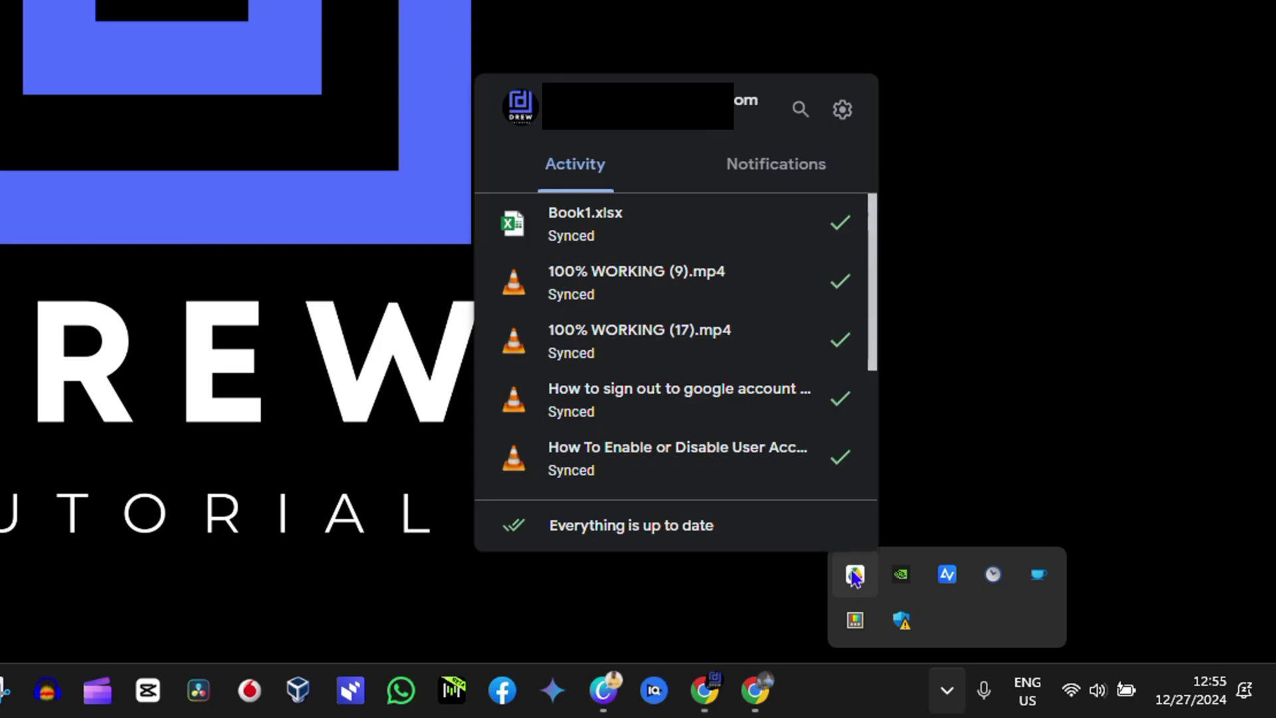
{"action": "scroll", "coordinate": [664, 299], "scroll_direction": "down", "scroll_amount": 4}
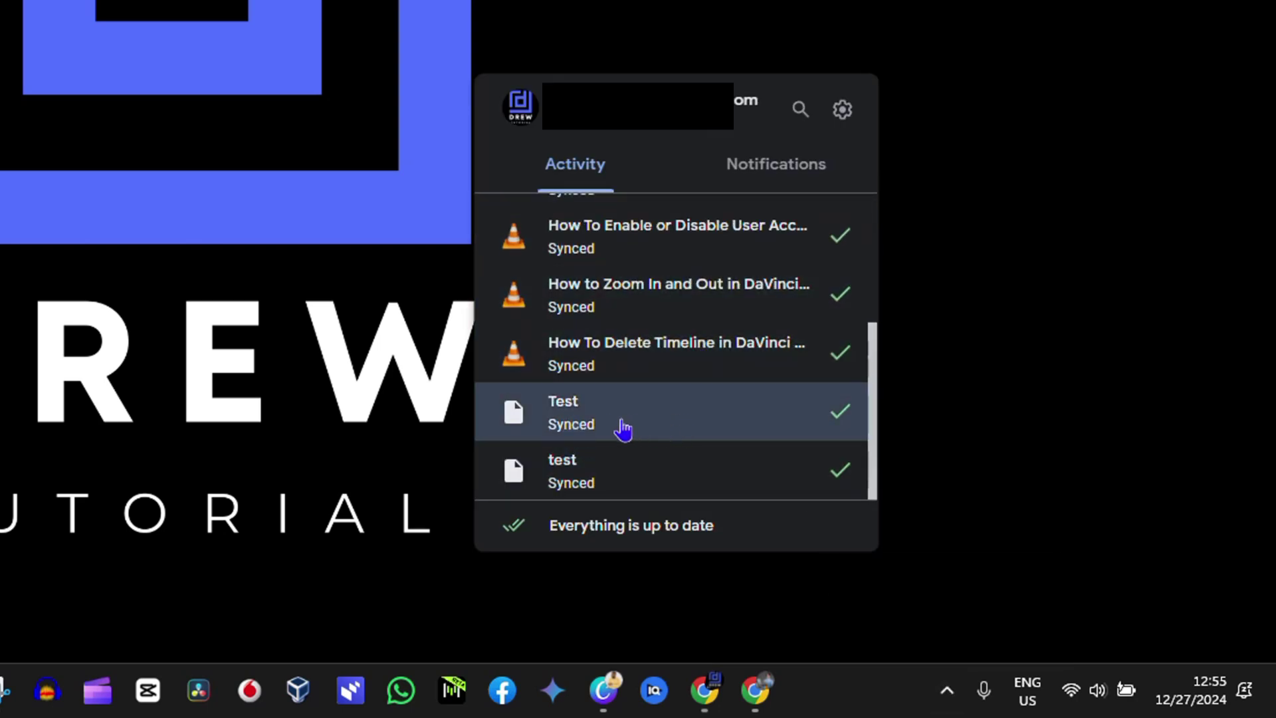
{"action": "left_click", "coordinate": [674, 417]}
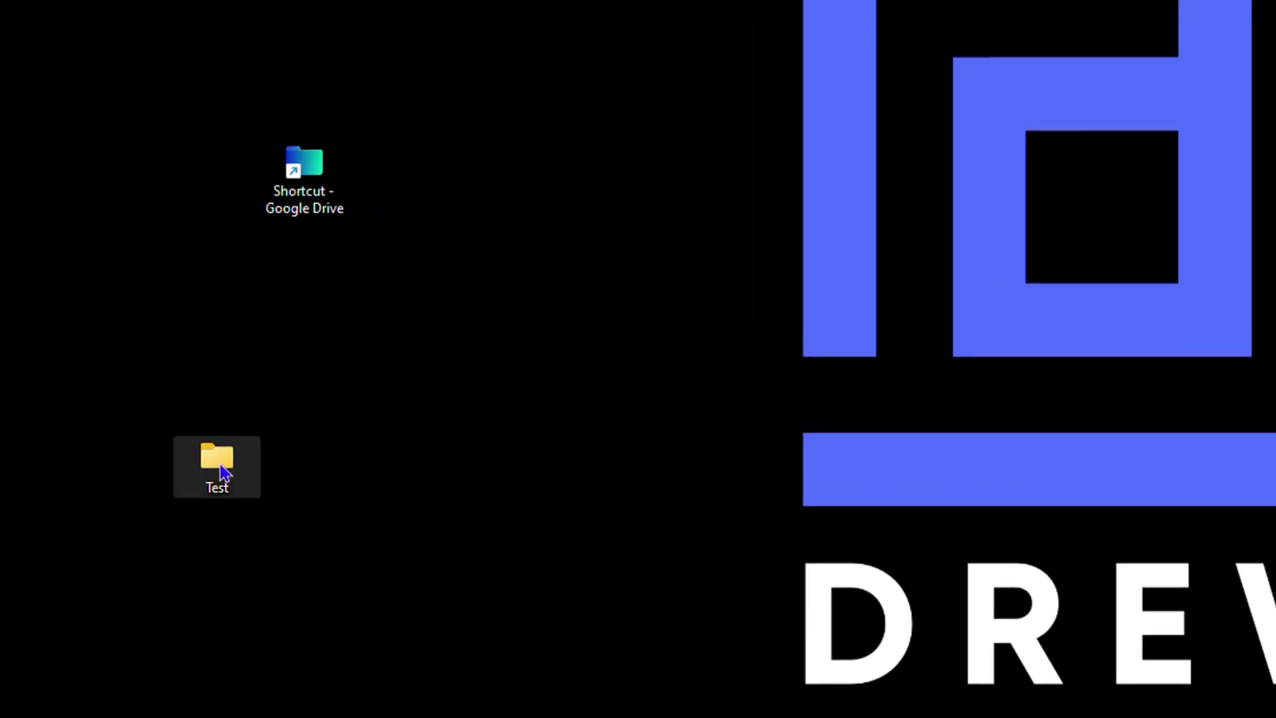
- Move the Book1 workbook (8.58 KB) from the desktop into the Test folder
{"action": "left_click_drag", "start_coordinate": [216, 470], "coordinate": [501, 405]}
{"action": "double_click", "coordinate": [498, 382]}
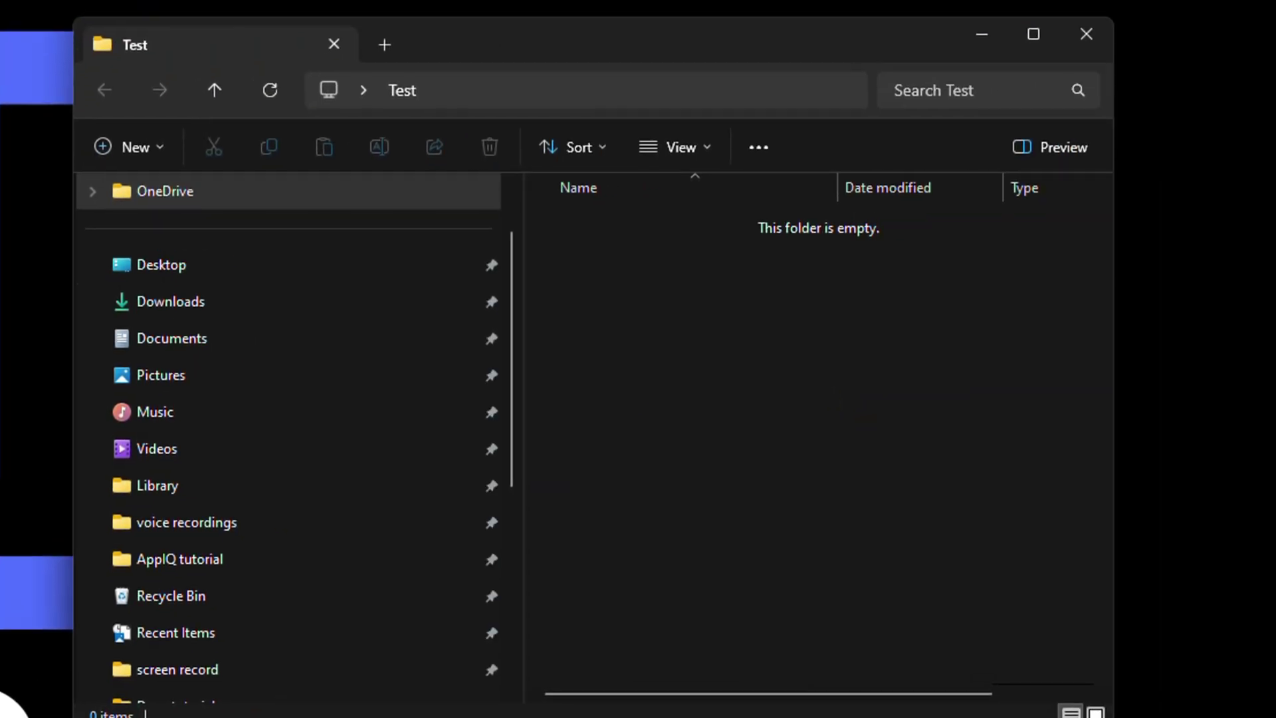
{"action": "left_click_drag", "start_coordinate": [60, 591], "coordinate": [807, 342]}
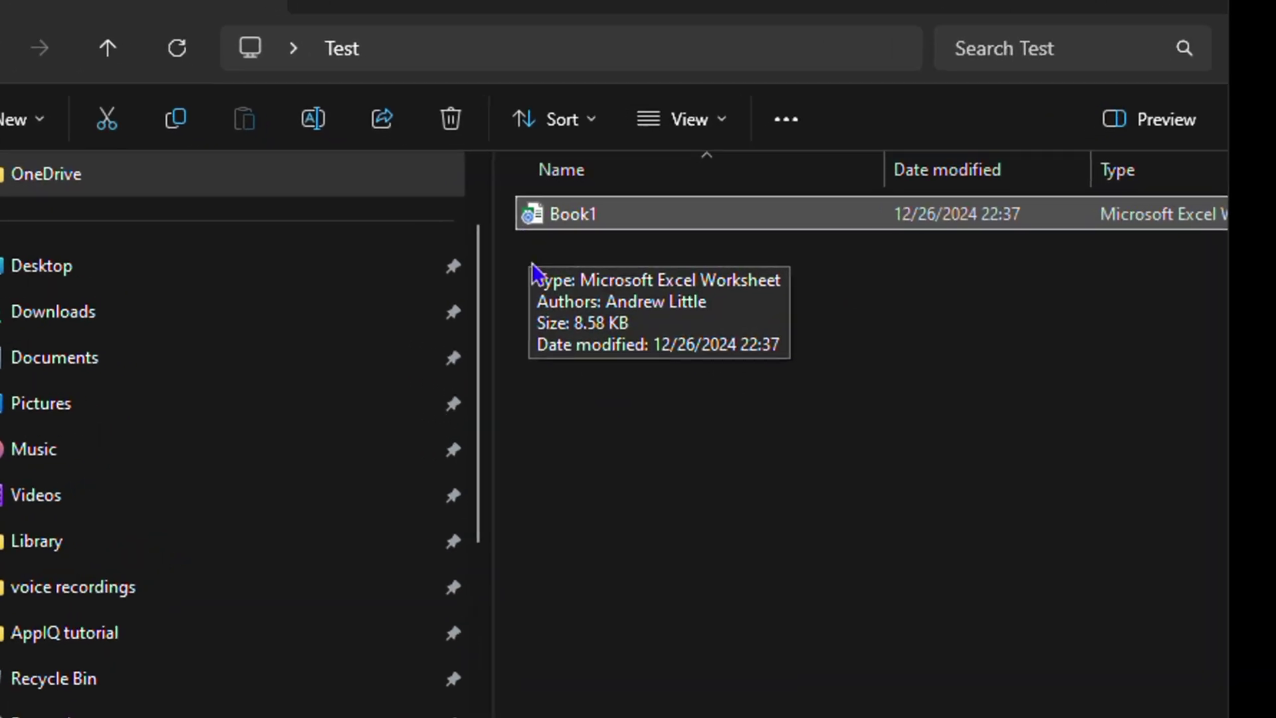
{"action": "mouse_move", "coordinate": [493, 215]}
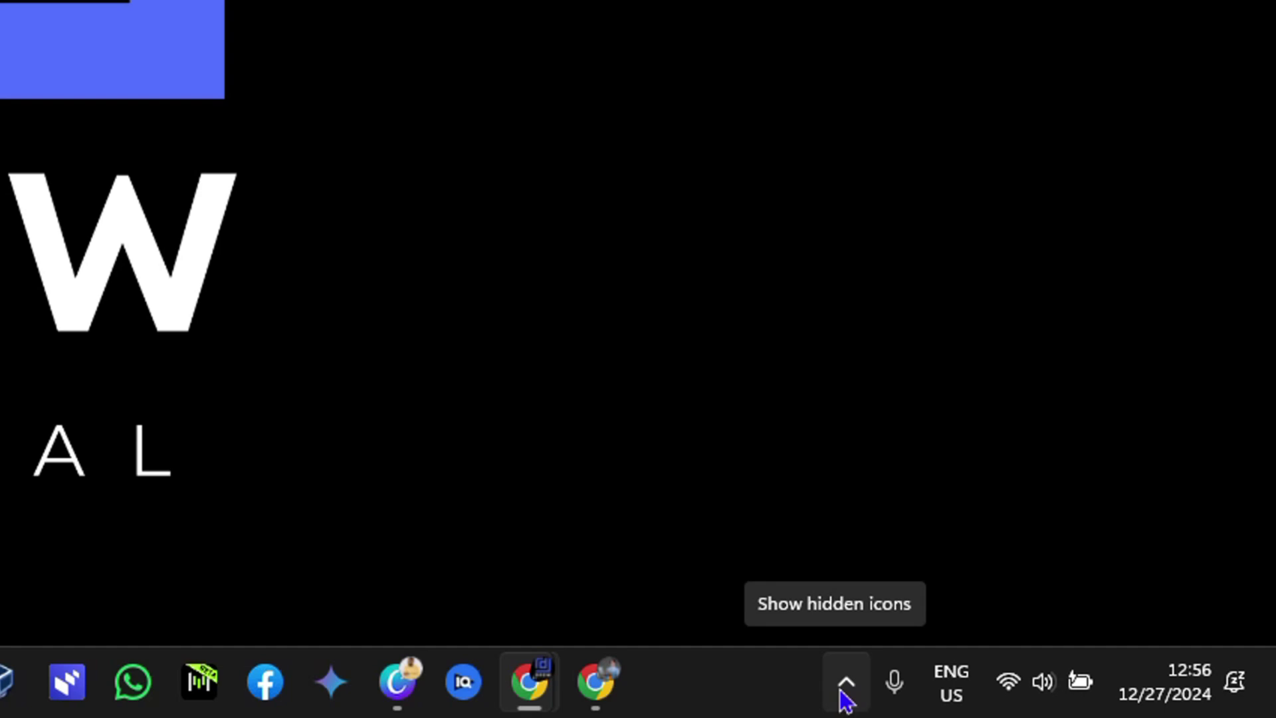
- Confirm in the Drive activity panel that Book1.xlsx synced, then return to Chrome
{"action": "left_click", "coordinate": [845, 687]}
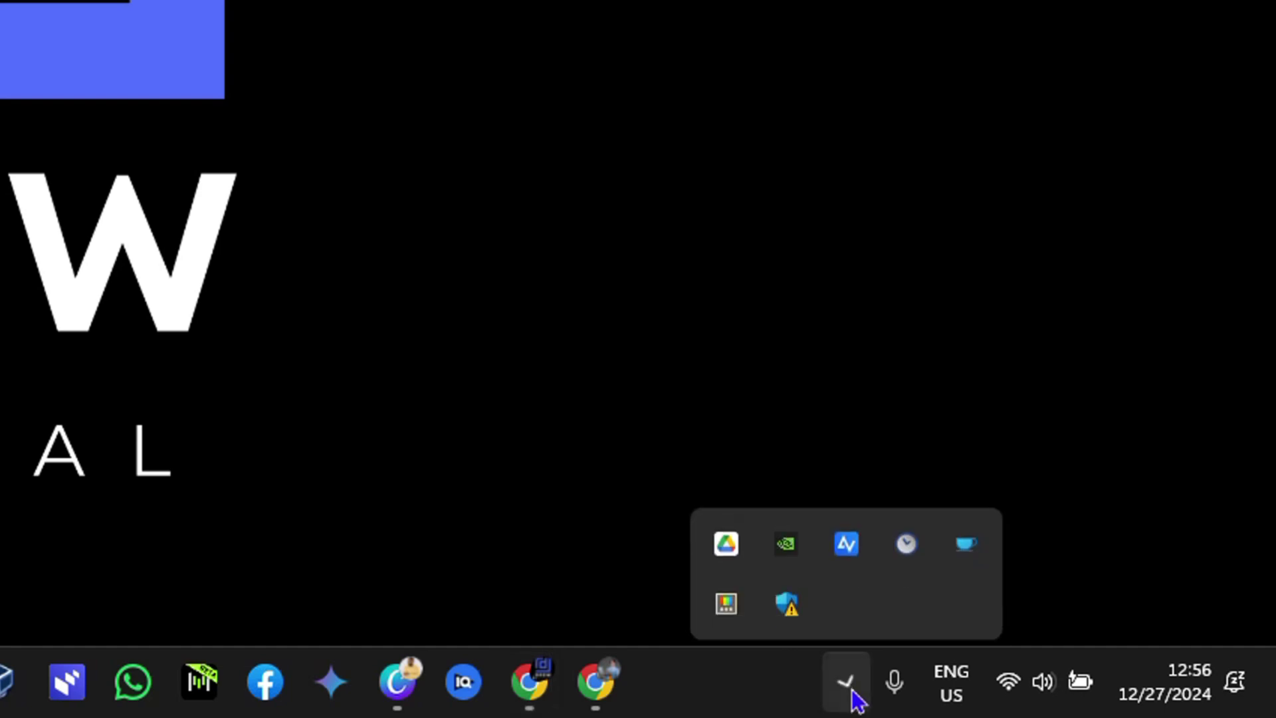
{"action": "left_click", "coordinate": [726, 529]}
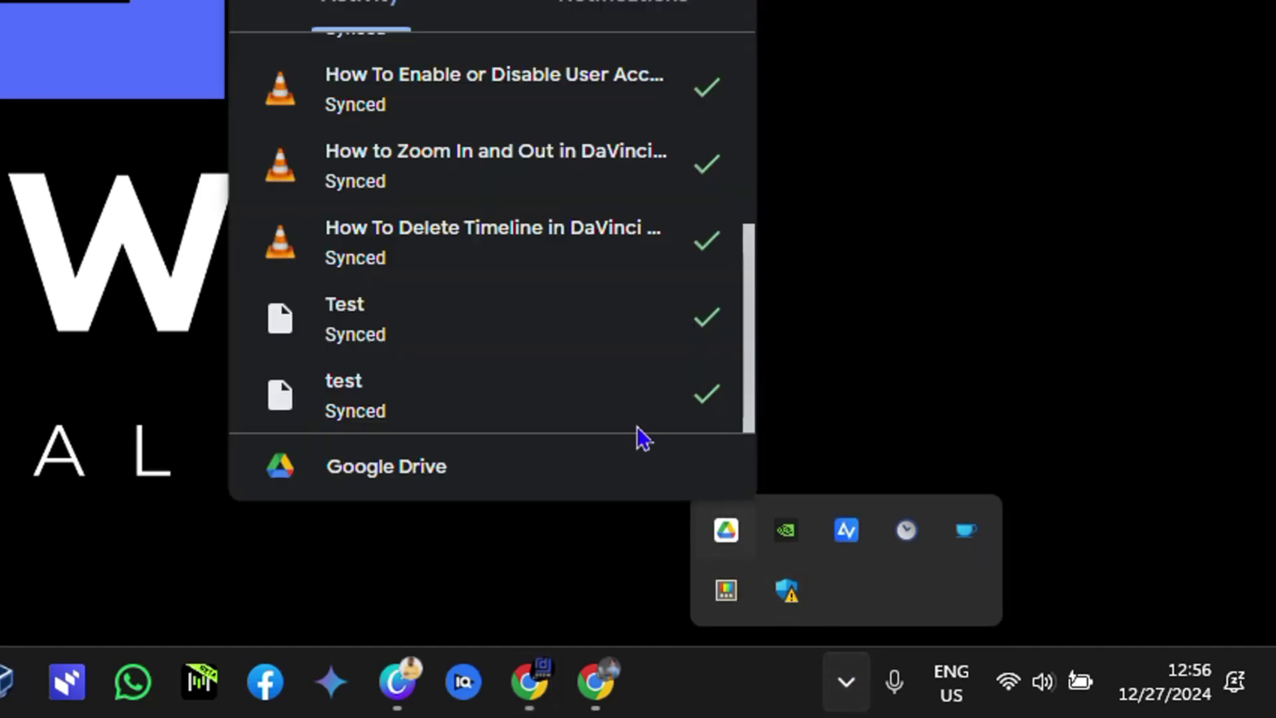
{"action": "scroll", "coordinate": [412, 265], "scroll_direction": "up", "scroll_amount": 5}
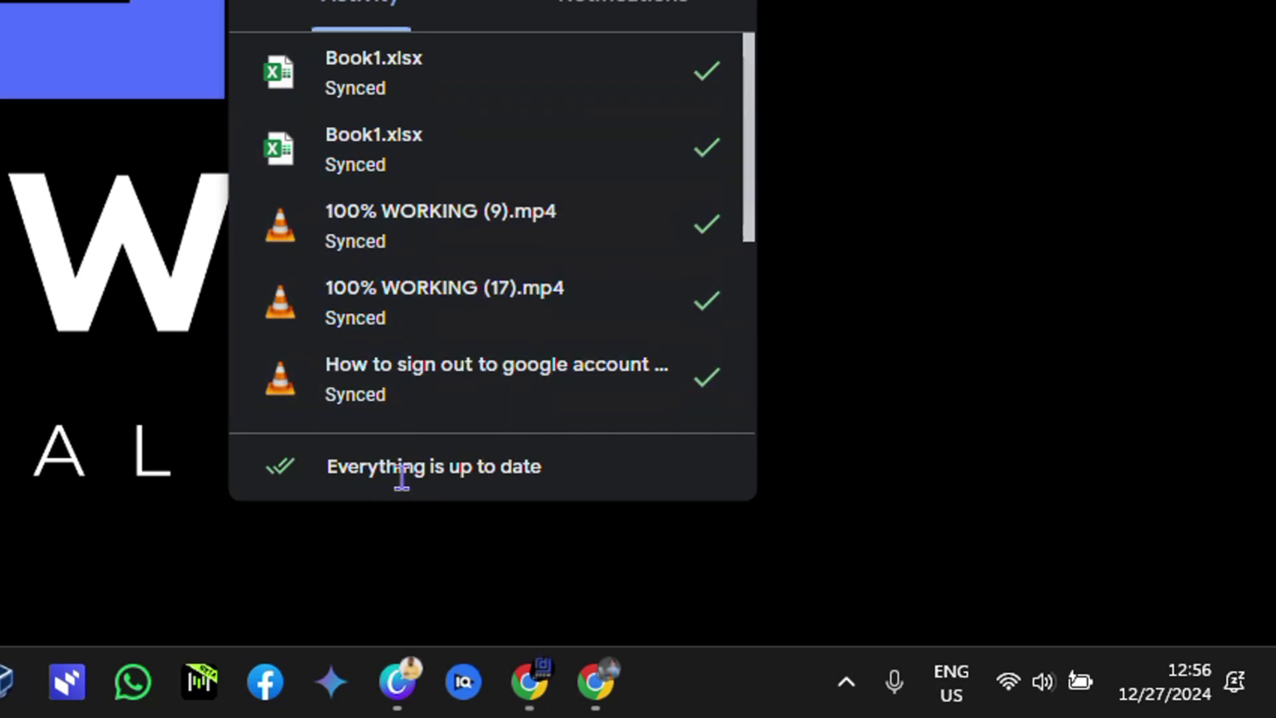
{"action": "key", "text": "Escape"}
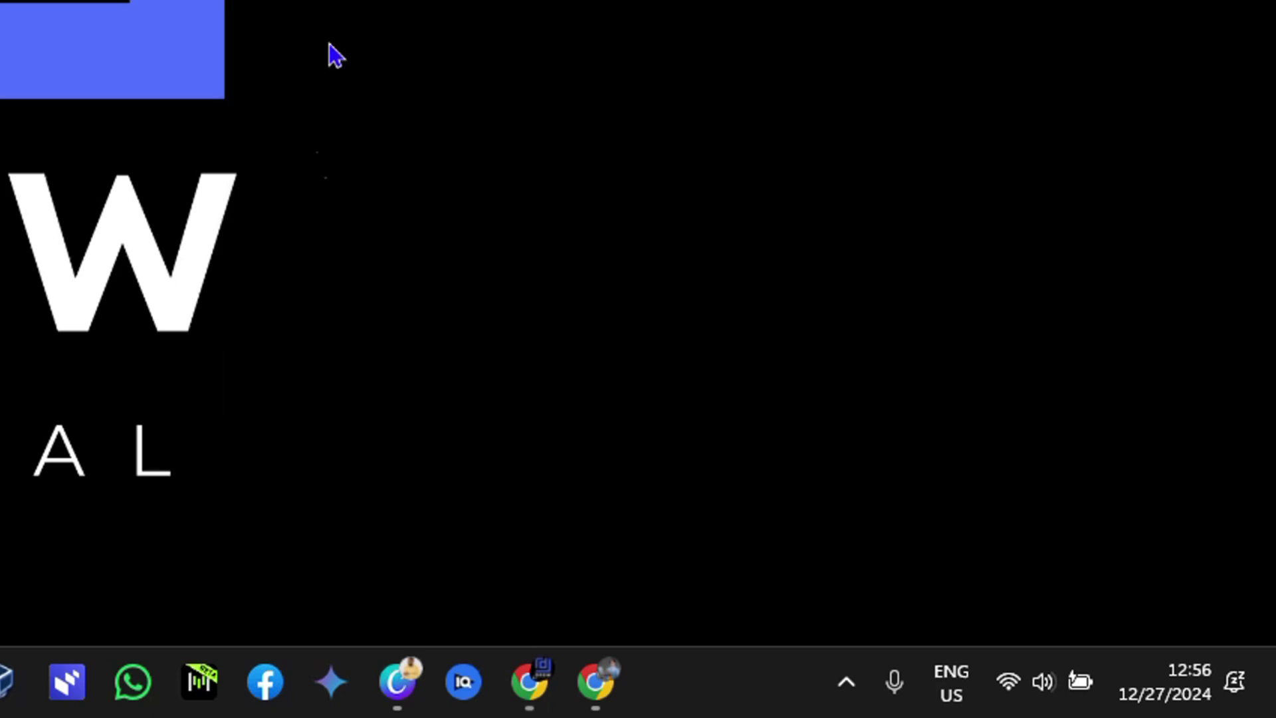
{"action": "left_click", "coordinate": [530, 681]}
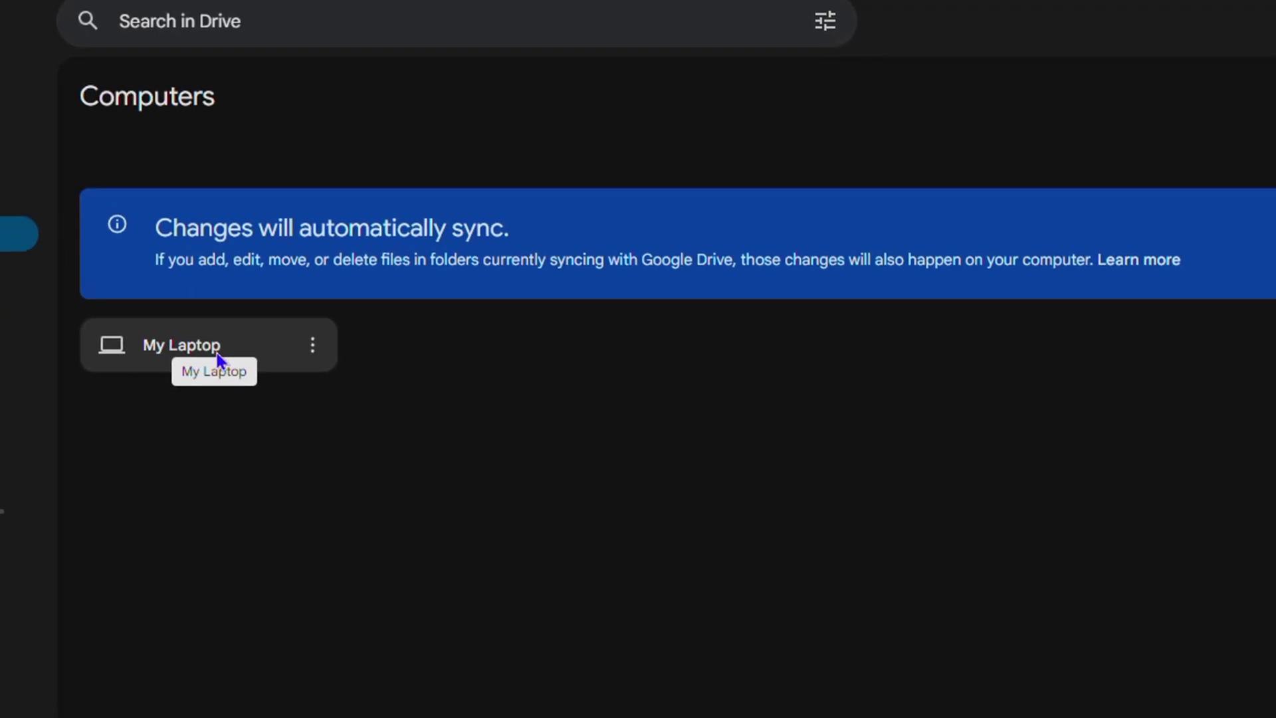
- Open My Laptop, then its Test folder, on the Drive Computers page to see Book1.xlsx (9 KB)
{"action": "left_click", "coordinate": [449, 498]}
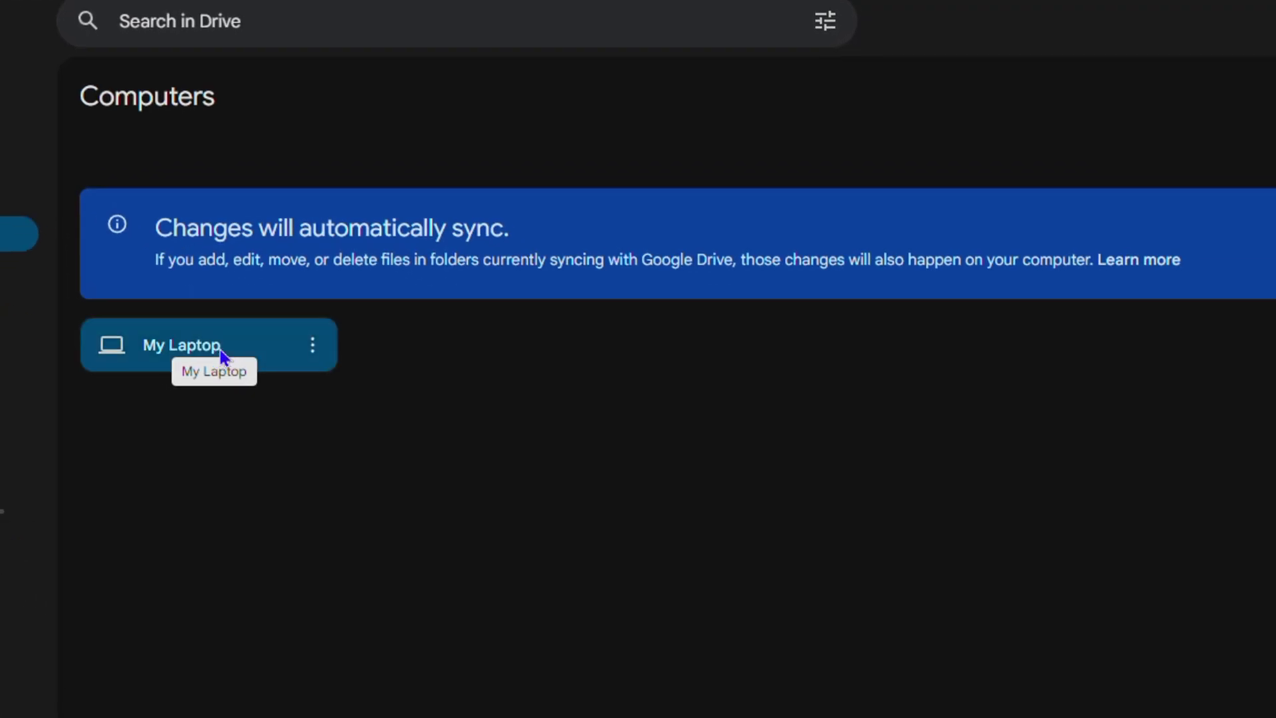
{"action": "double_click", "coordinate": [221, 350]}
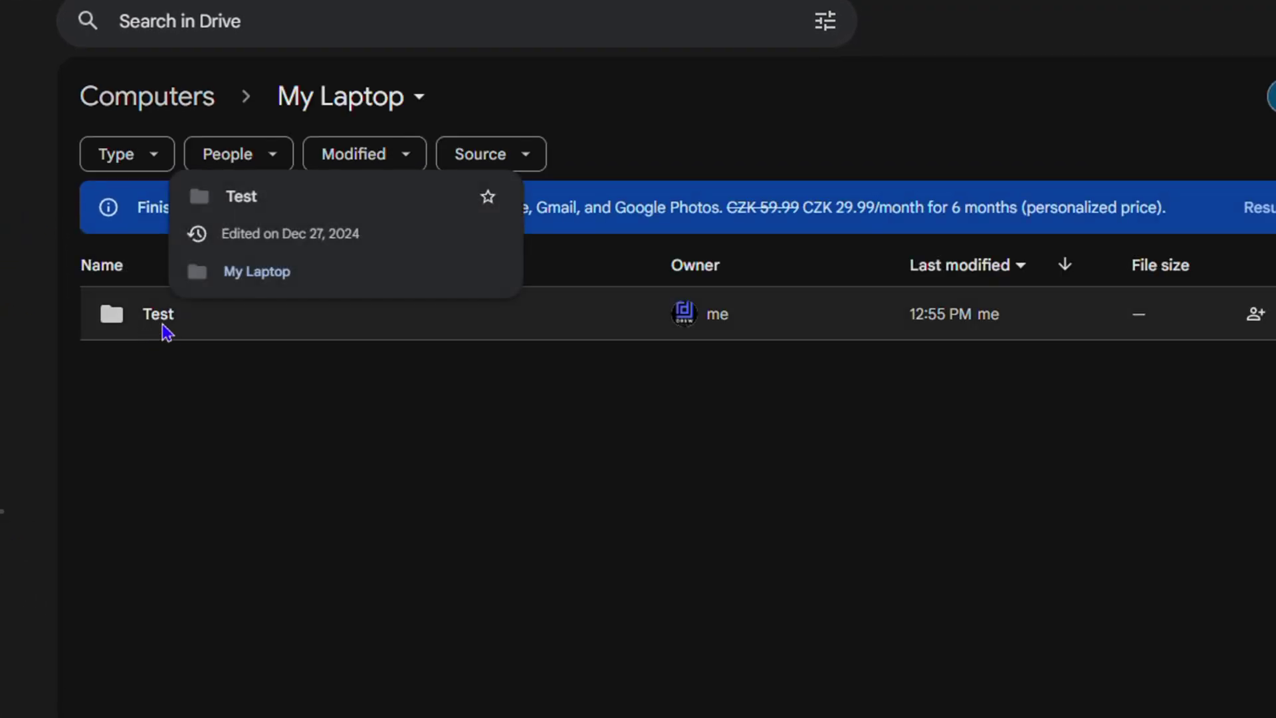
{"action": "double_click", "coordinate": [165, 331]}
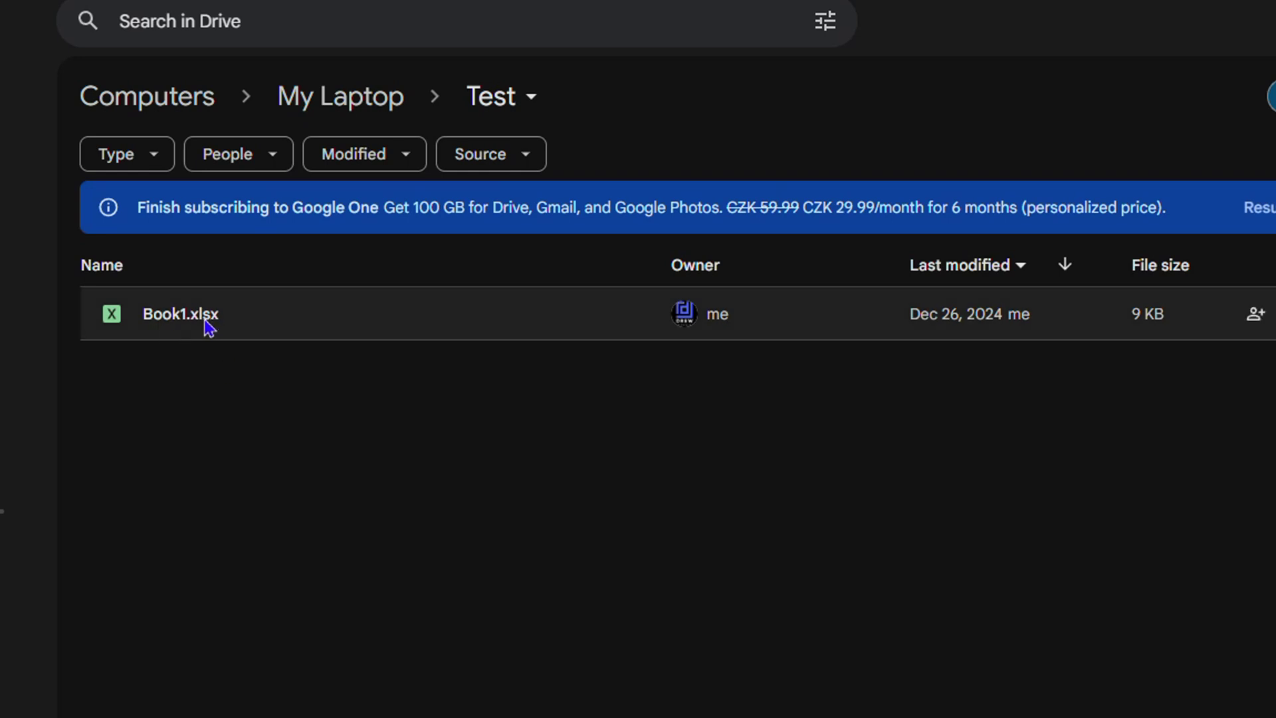